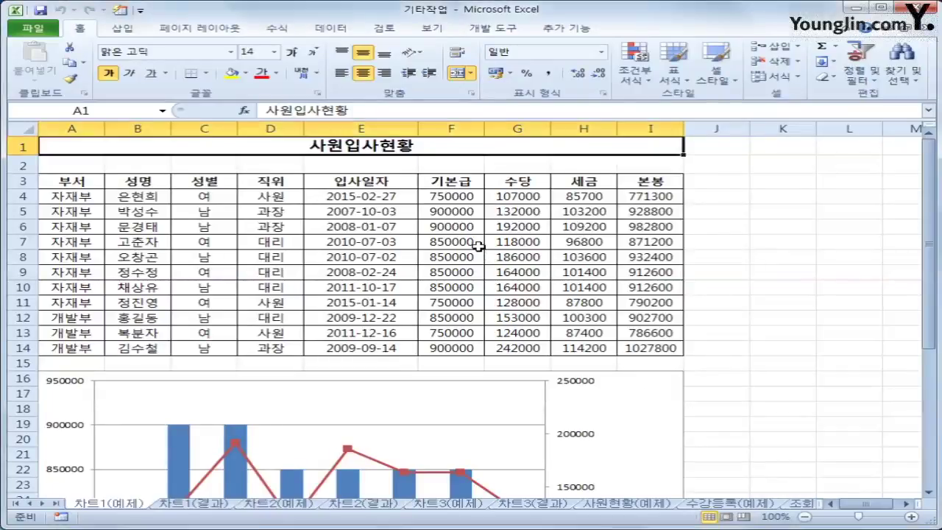
# Examine the 사원입사현황 employee table and the 기본급/수당 column-and-line chart below it
pyautogui.click(452, 227)
pyautogui.scroll(-3, 454, 228)
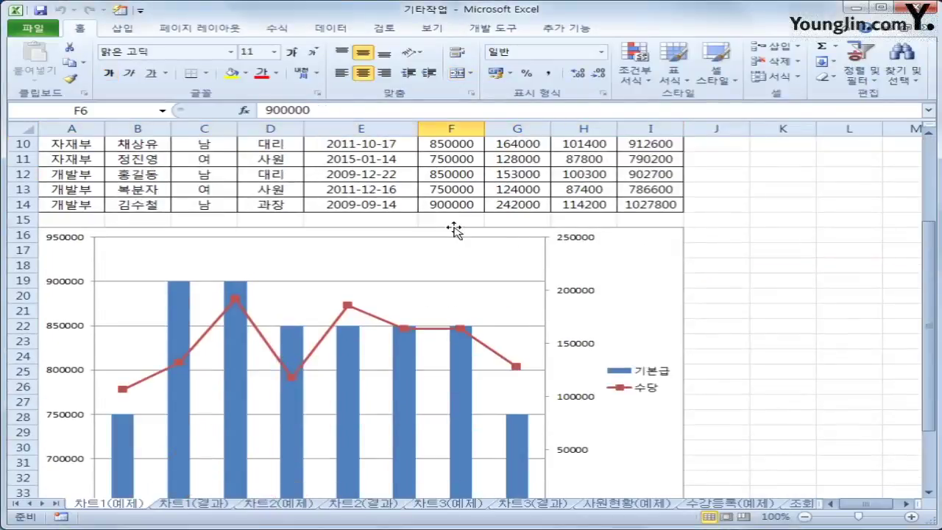
pyautogui.scroll(-1, 475, 294)
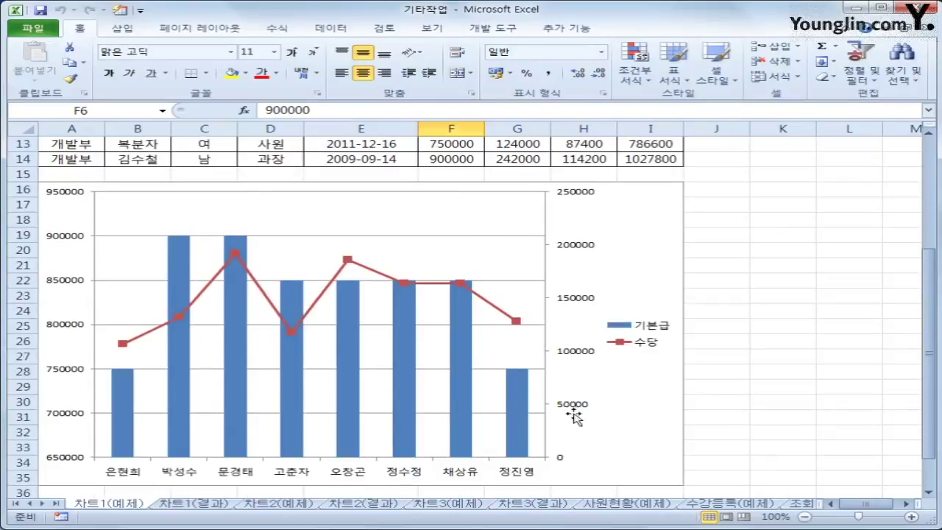
pyautogui.moveTo(358, 424)
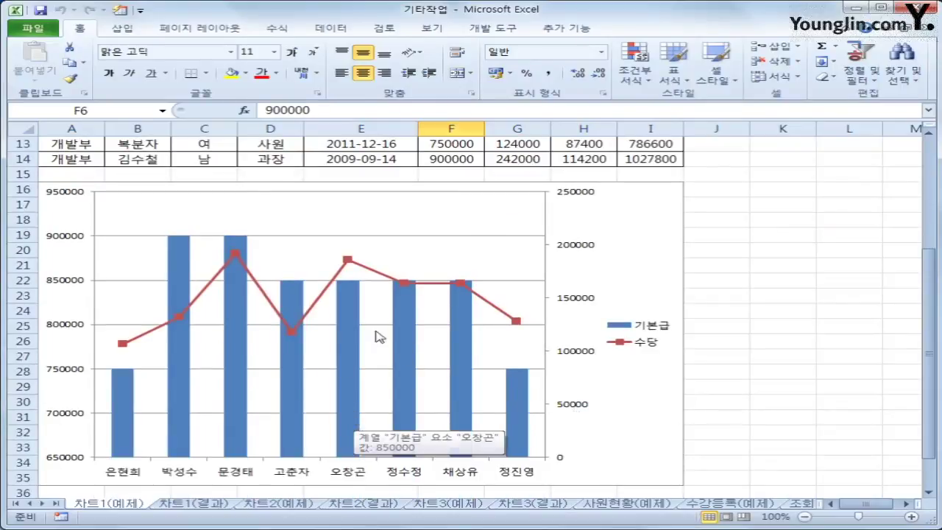
pyautogui.moveTo(449, 387)
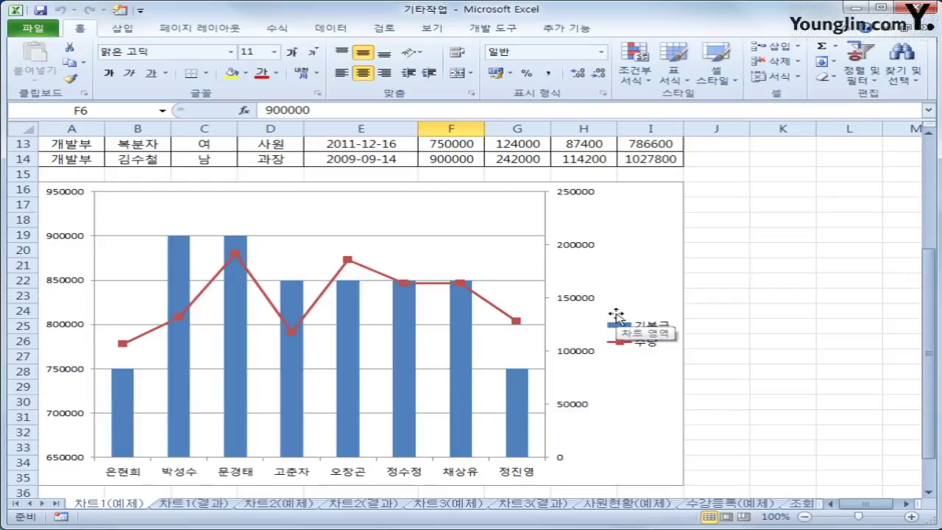
pyautogui.scroll(3, 616, 315)
pyautogui.scroll(1, 615, 313)
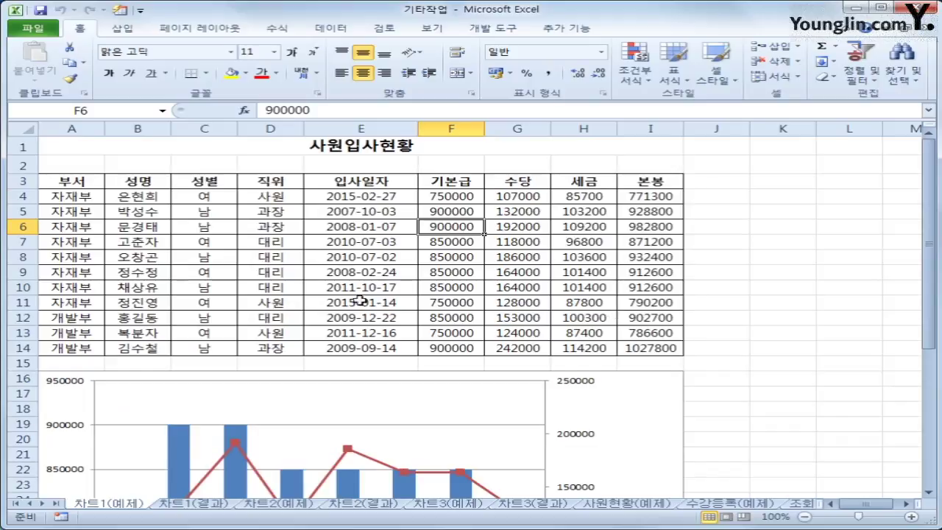
pyautogui.scroll(-3, 592, 397)
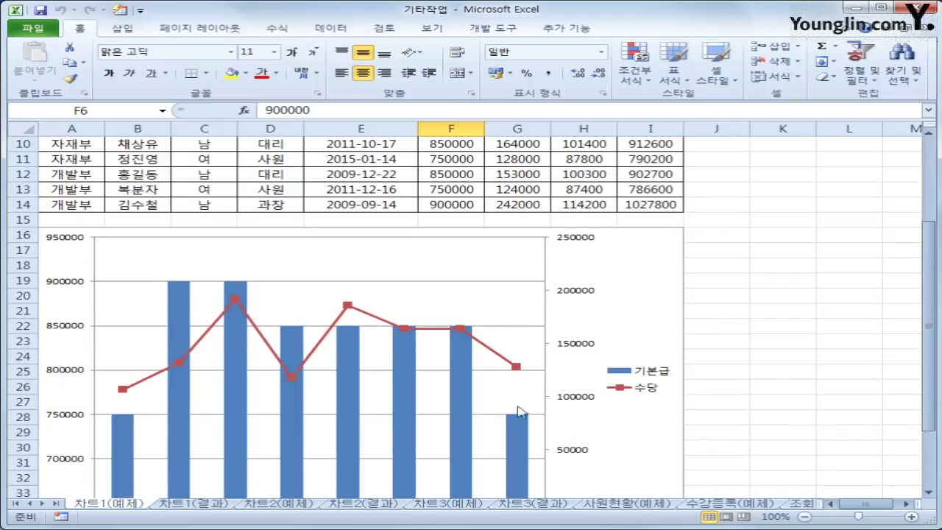
pyautogui.click(646, 329)
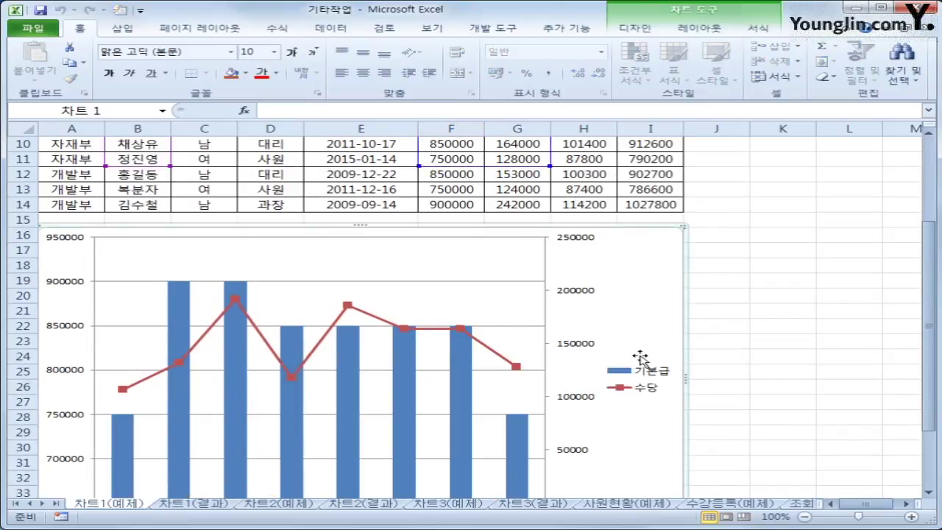
pyautogui.scroll(-1, 639, 360)
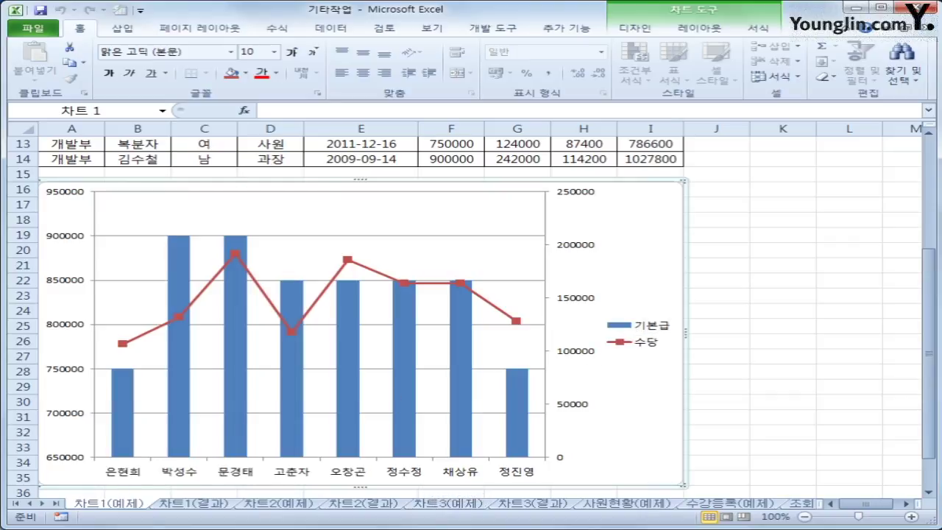
pyautogui.scroll(3, 638, 331)
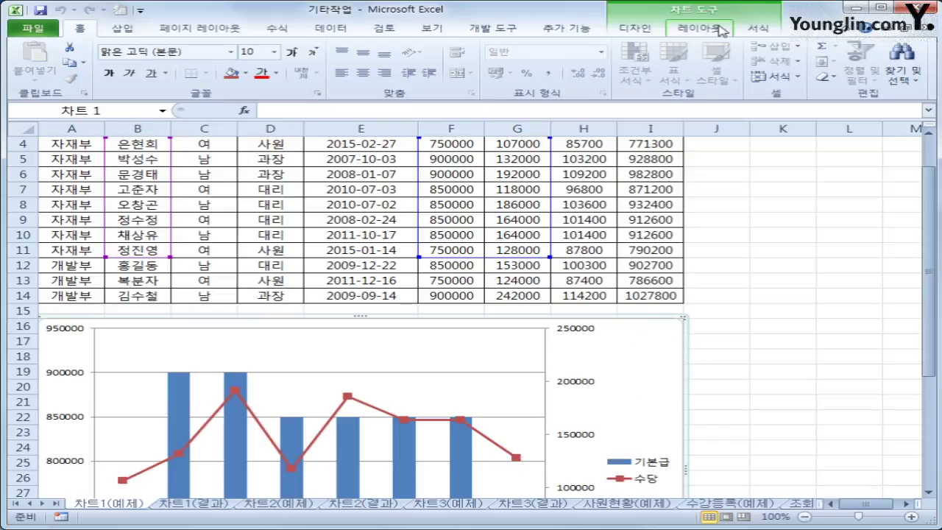
pyautogui.click(832, 399)
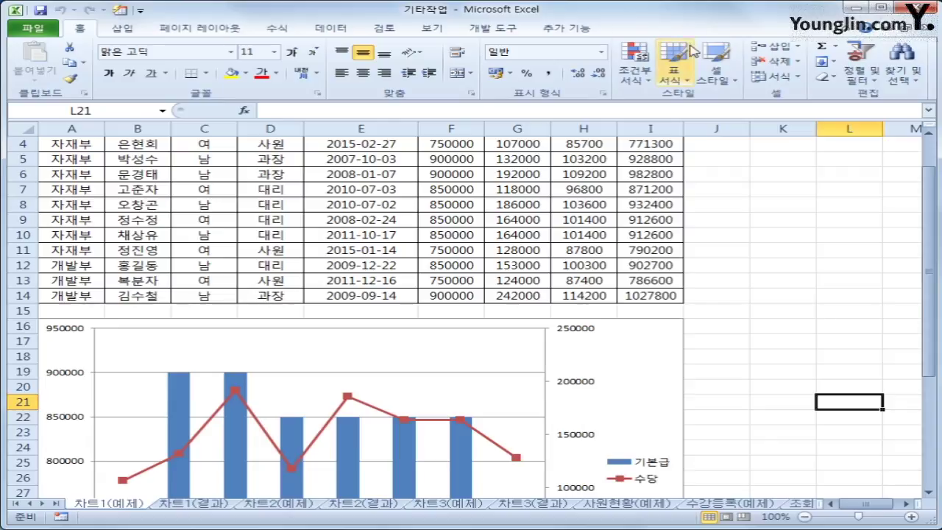
# Add a title above the chart (차트 위) reading "자재부 기본급/수당현황"
pyautogui.click(659, 357)
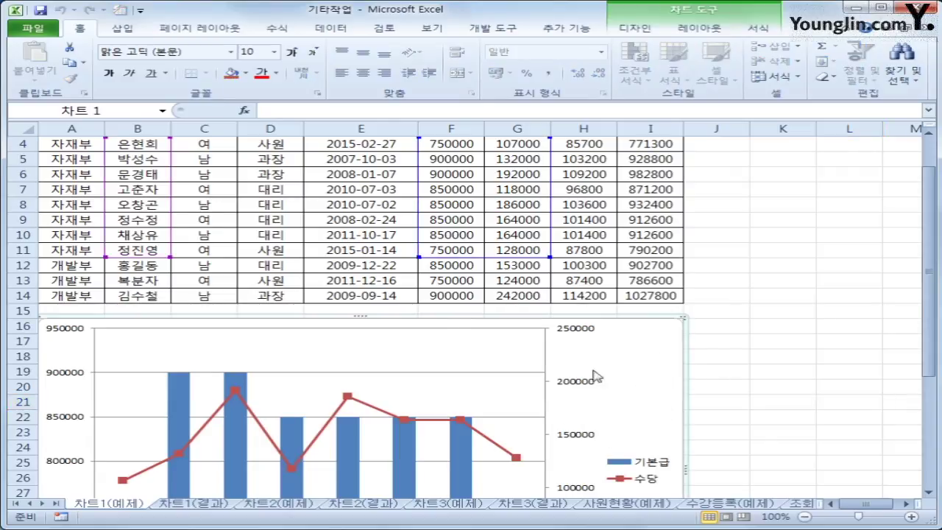
pyautogui.click(711, 32)
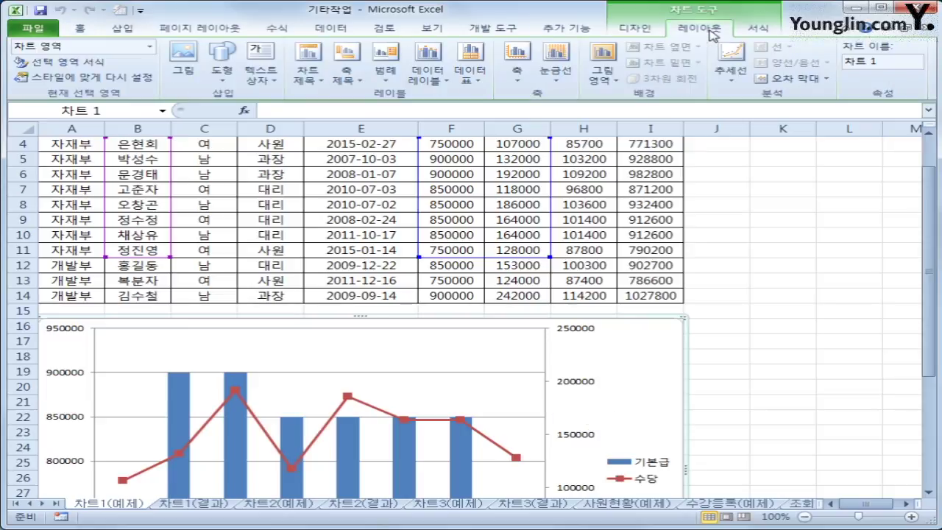
pyautogui.click(309, 76)
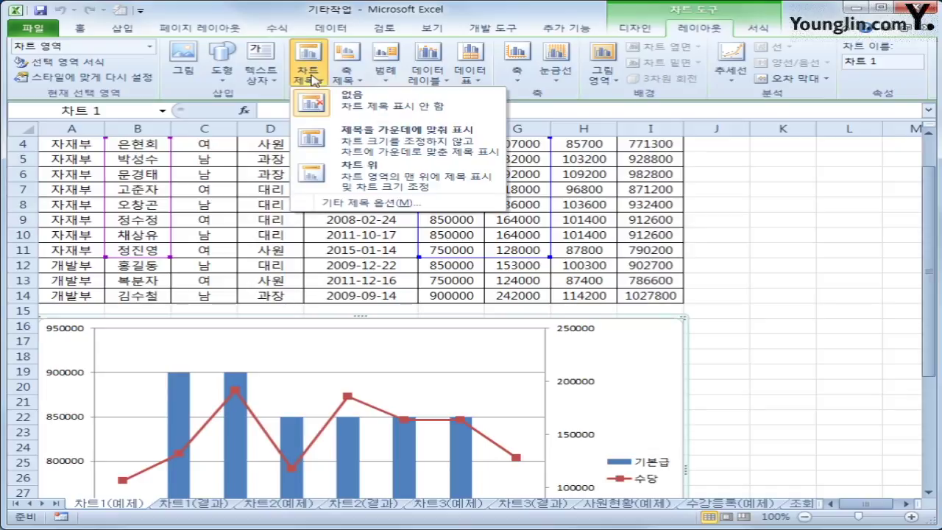
pyautogui.click(353, 174)
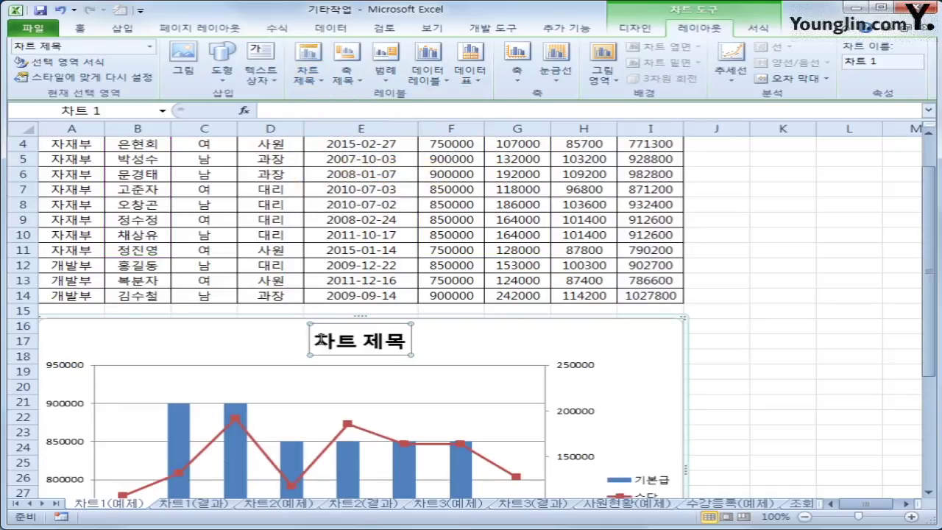
pyautogui.moveTo(315, 341); pyautogui.dragTo(401, 340)
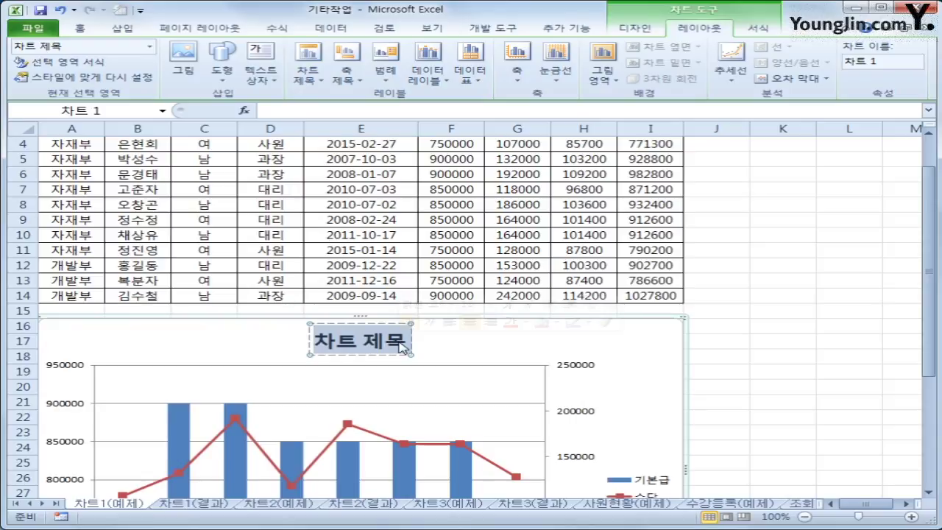
pyautogui.write('자재부')
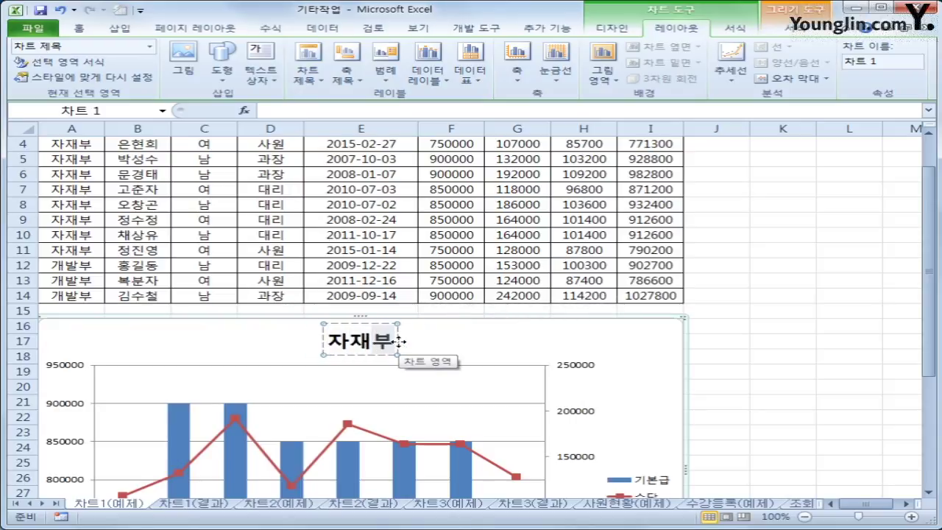
pyautogui.write(' 기본급/')
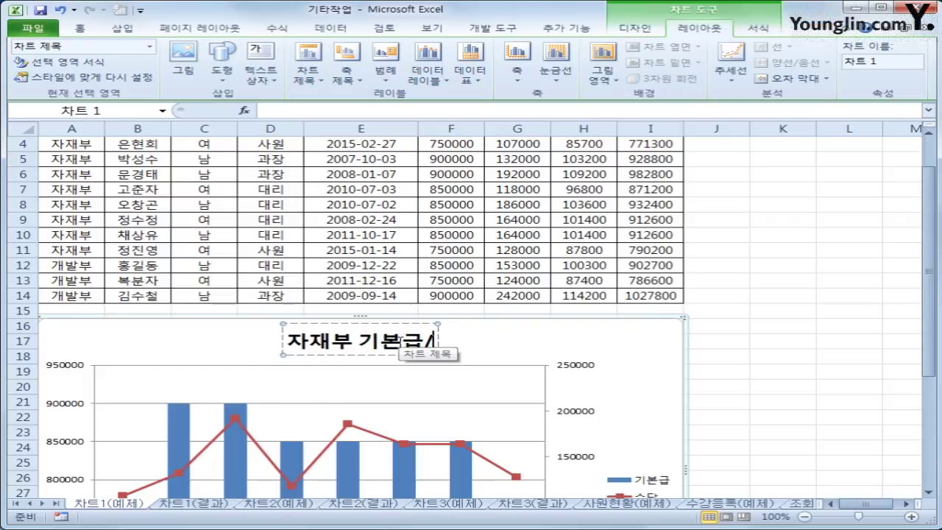
pyautogui.write('수당현황')
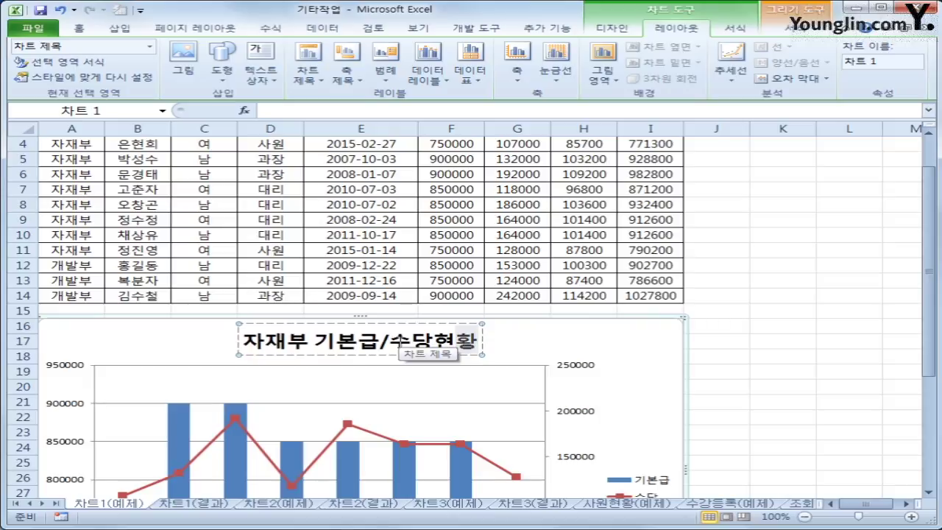
pyautogui.click(427, 322)
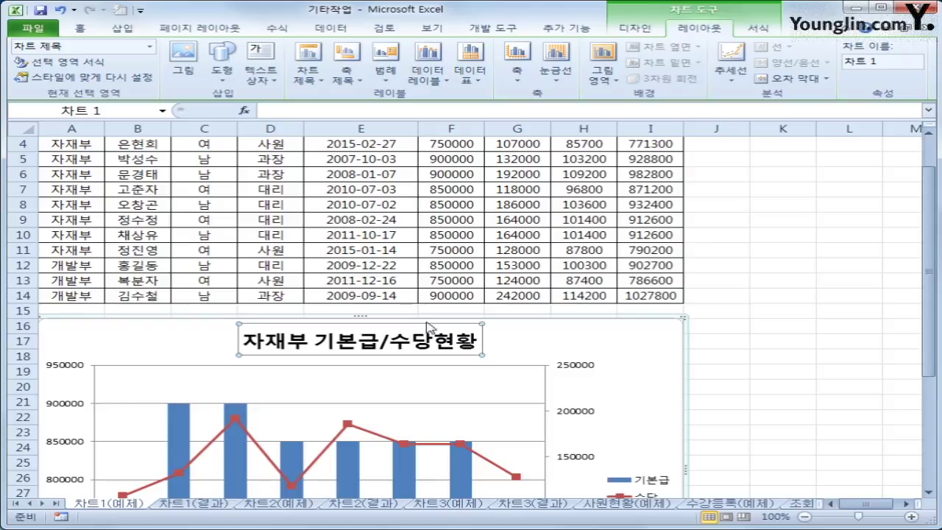
# Set the chart title's font to 궁서체 and its size to 14
pyautogui.click(432, 339)
pyautogui.rightClick(437, 327)
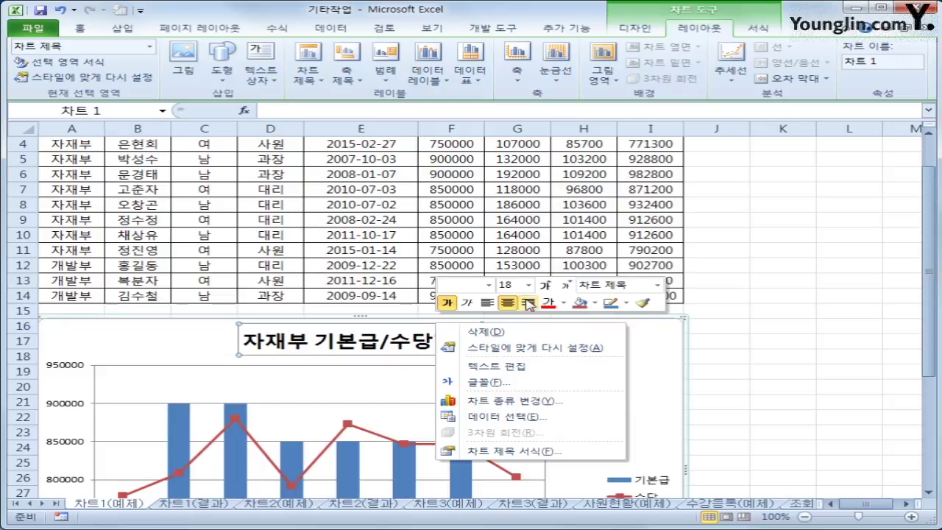
pyautogui.click(488, 284)
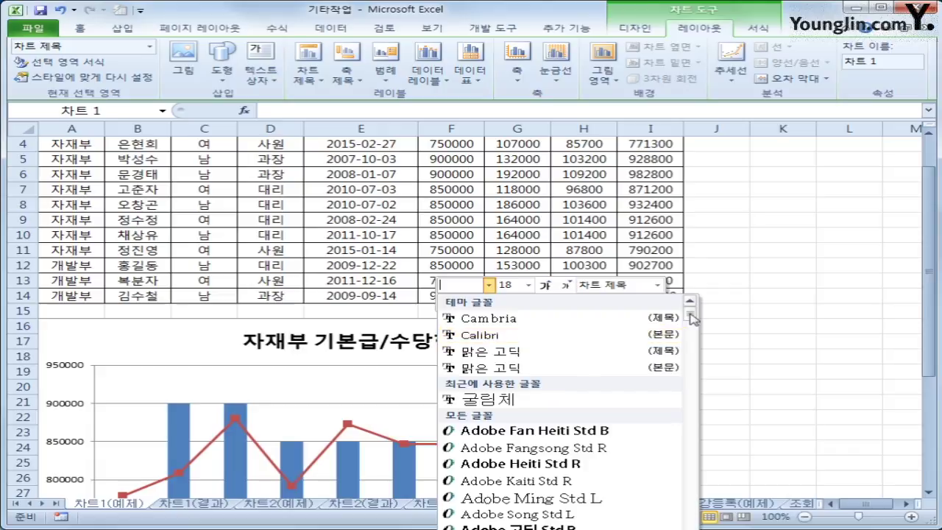
pyautogui.moveTo(689, 313); pyautogui.dragTo(687, 395)
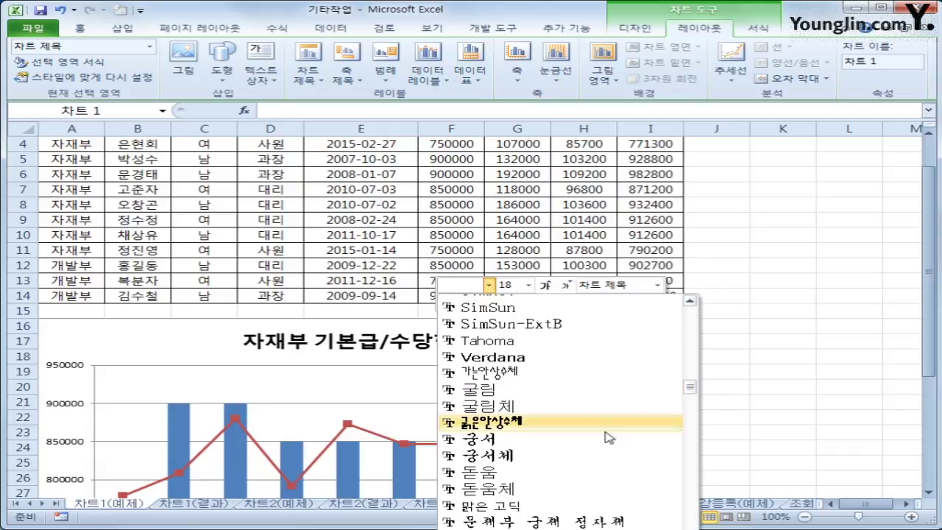
pyautogui.click(620, 456)
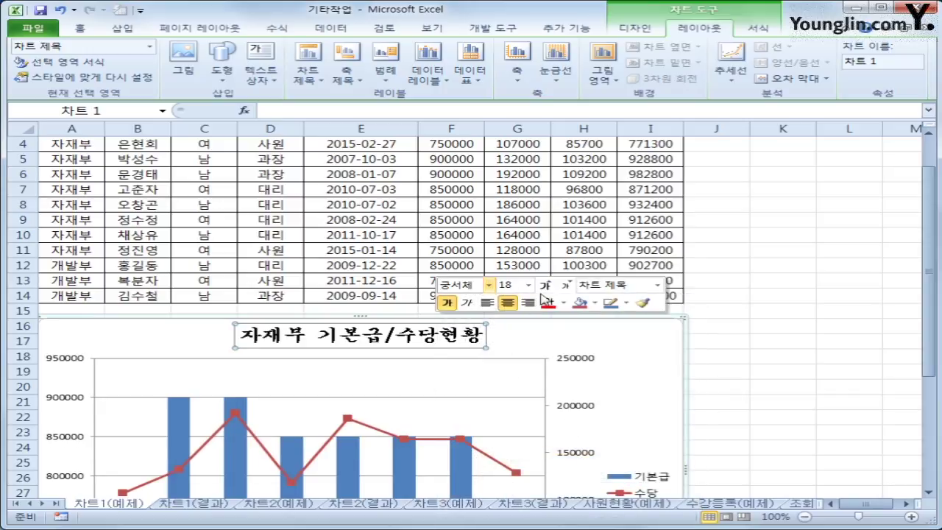
pyautogui.click(528, 285)
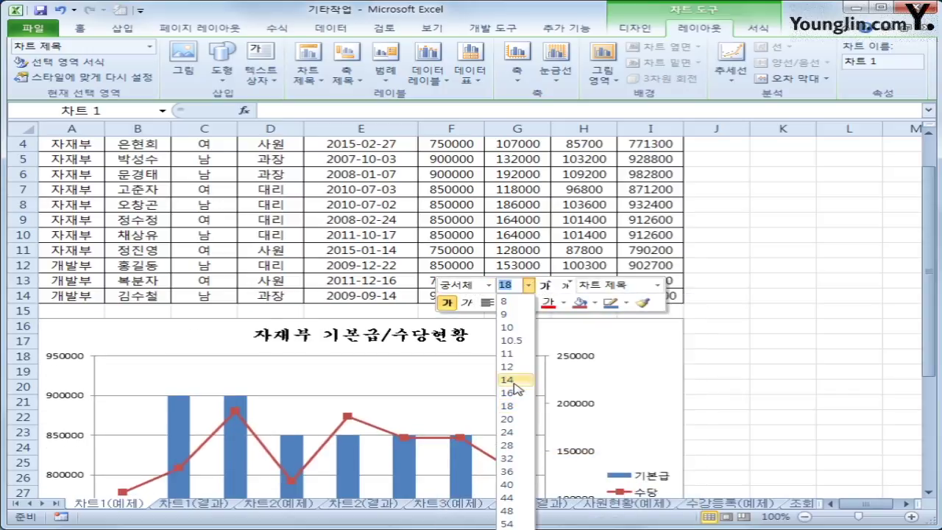
pyautogui.click(507, 380)
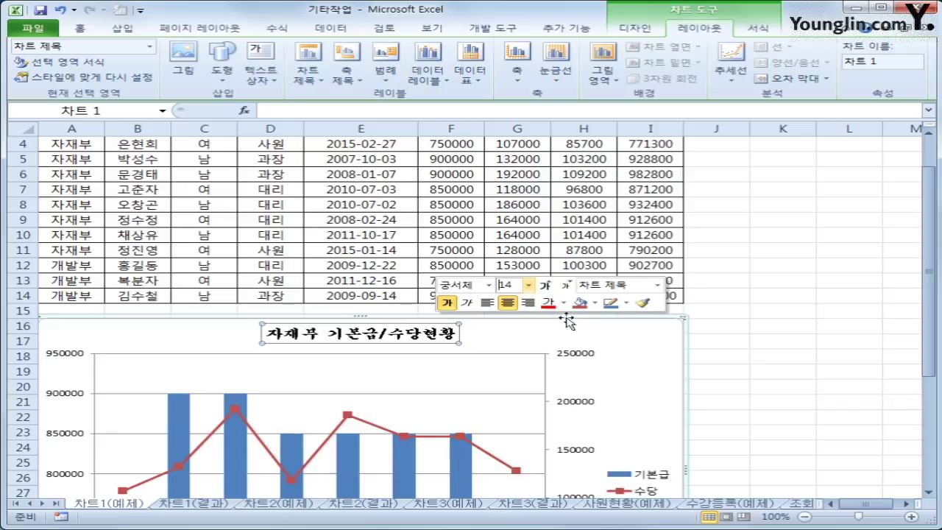
# Give the chart title the first outer (바깥쪽) preset shadow, cast to the lower right at 45°
pyautogui.click(594, 302)
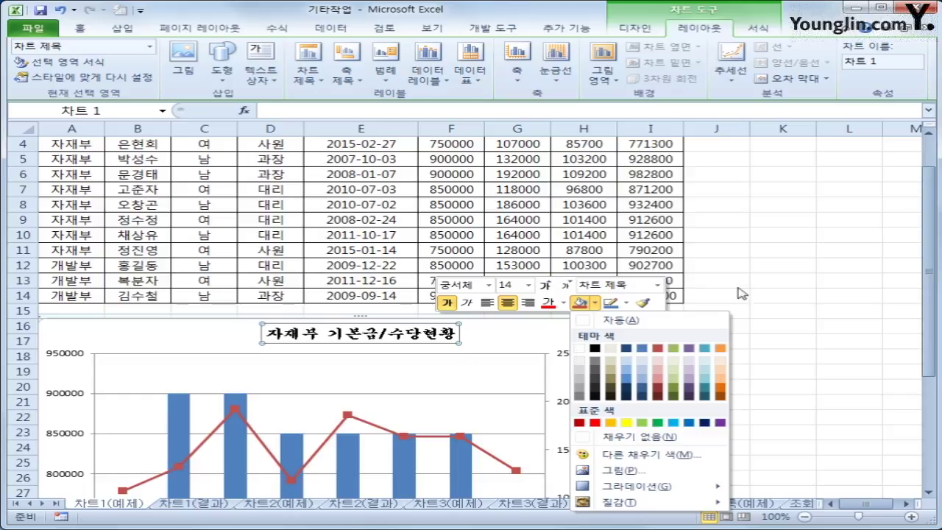
pyautogui.rightClick(458, 338)
pyautogui.click(567, 465)
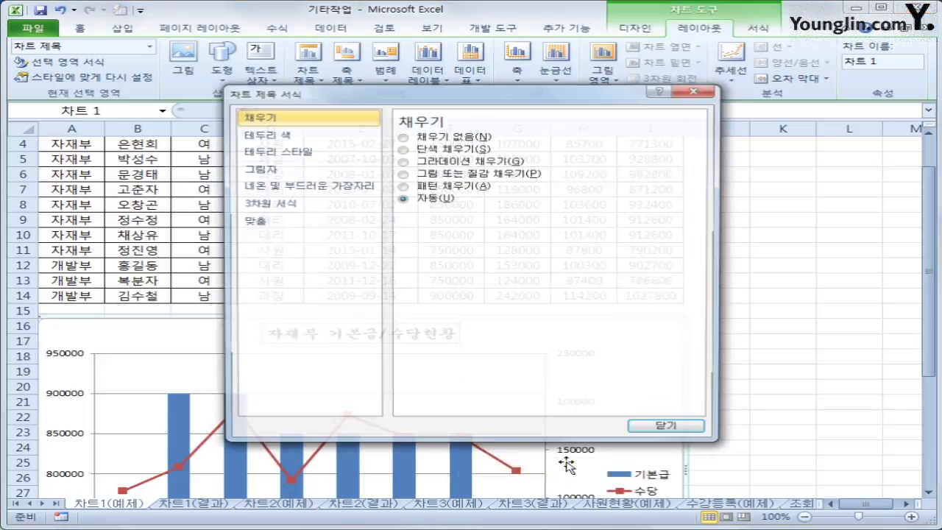
pyautogui.click(258, 172)
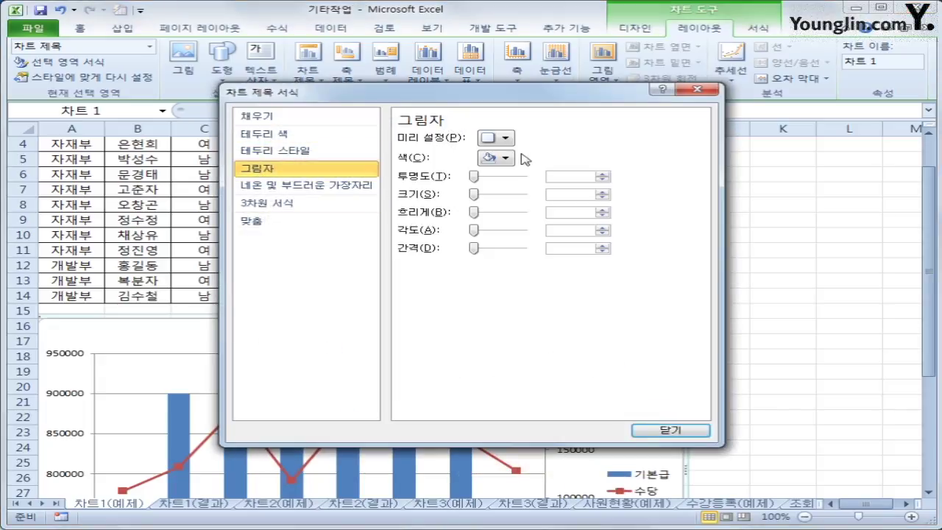
pyautogui.click(489, 140)
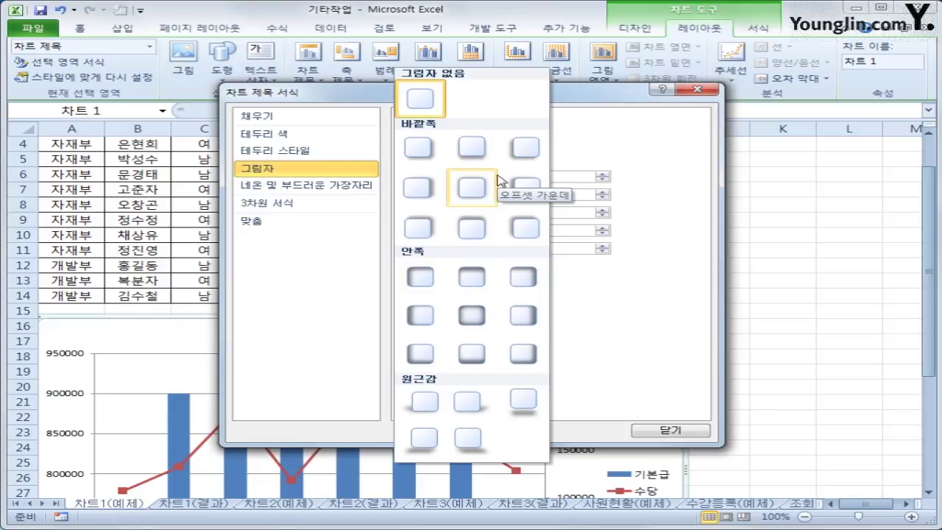
pyautogui.click(429, 152)
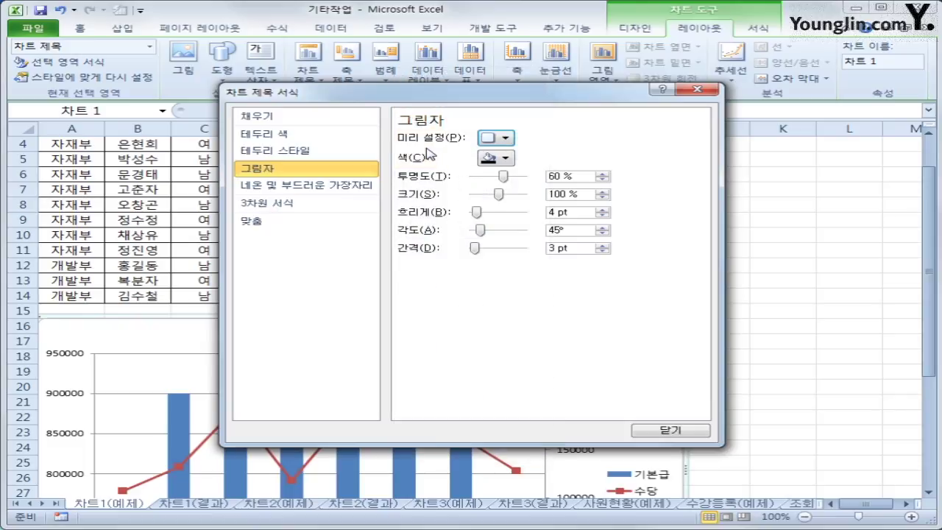
# Give the chart title a solid black border line, then close its formatting and deselect the chart
pyautogui.click(297, 135)
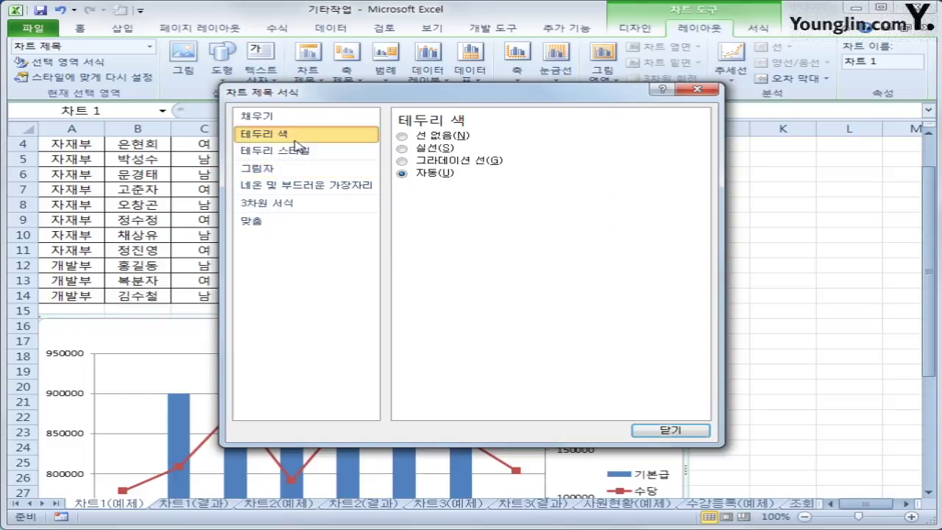
pyautogui.click(414, 150)
pyautogui.click(472, 191)
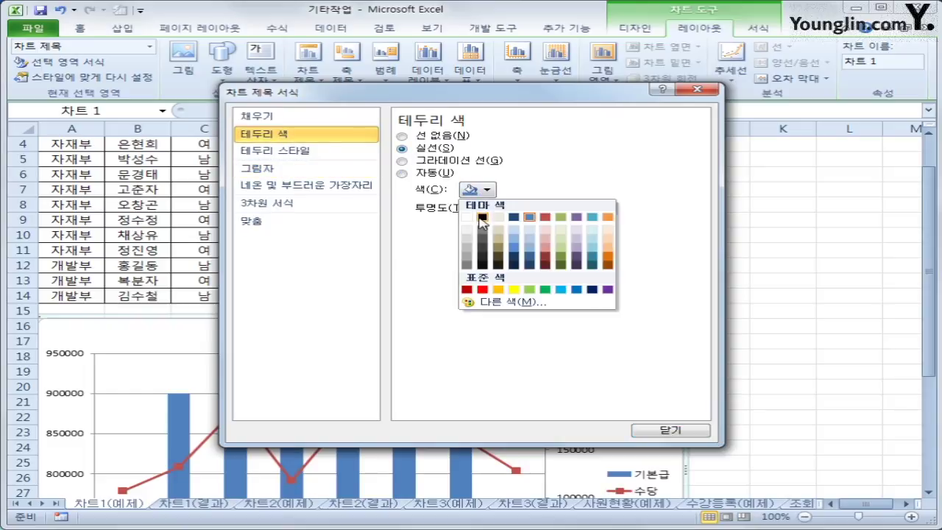
pyautogui.click(482, 216)
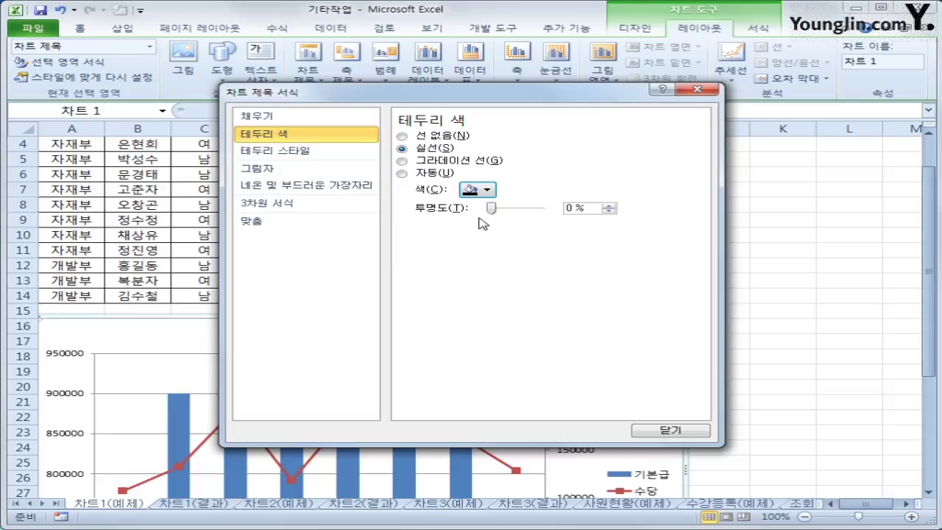
pyautogui.click(669, 430)
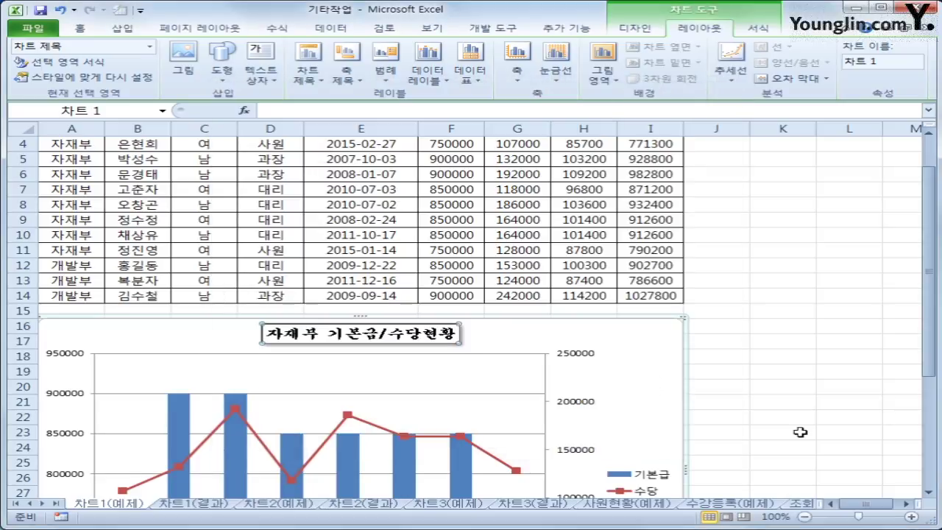
pyautogui.click(797, 431)
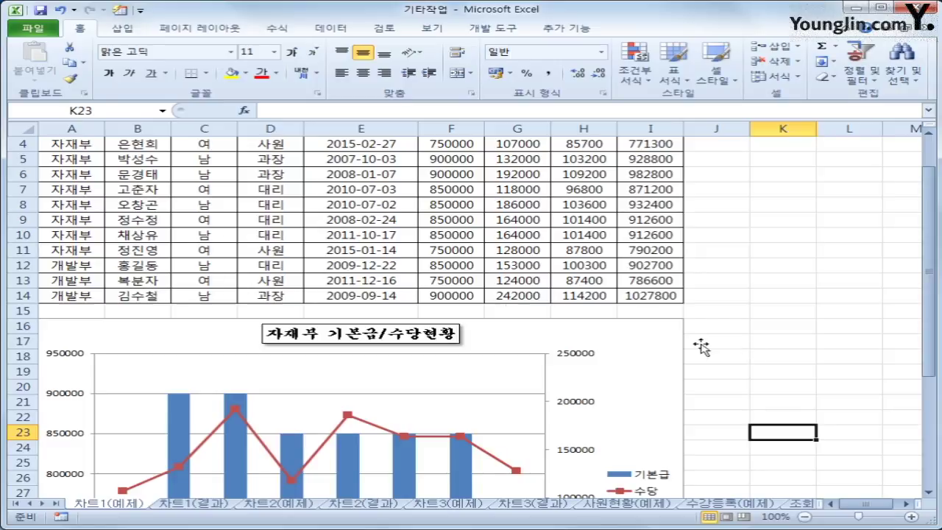
# Set the chart legend's font to 궁서체 and its size to 12
pyautogui.scroll(-2, 704, 404)
pyautogui.click(668, 395)
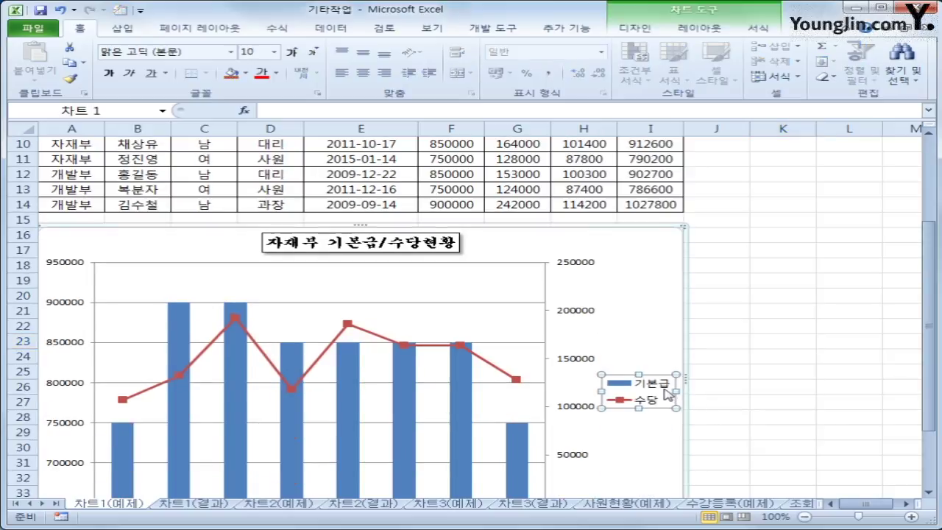
pyautogui.rightClick(668, 395)
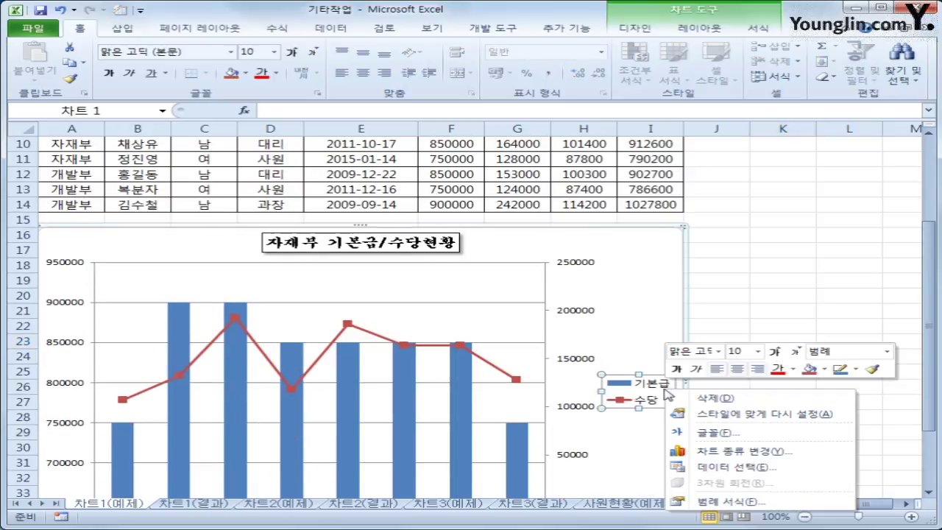
pyautogui.click(719, 351)
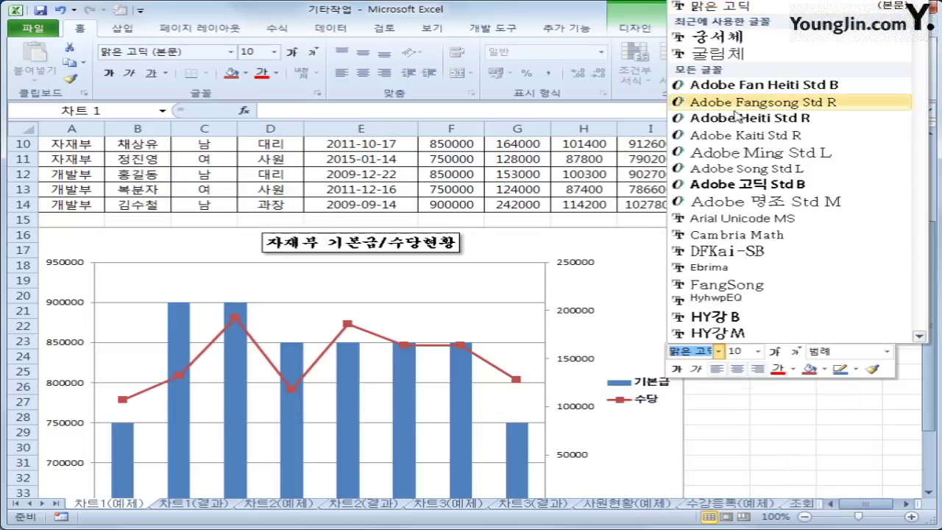
pyautogui.click(708, 36)
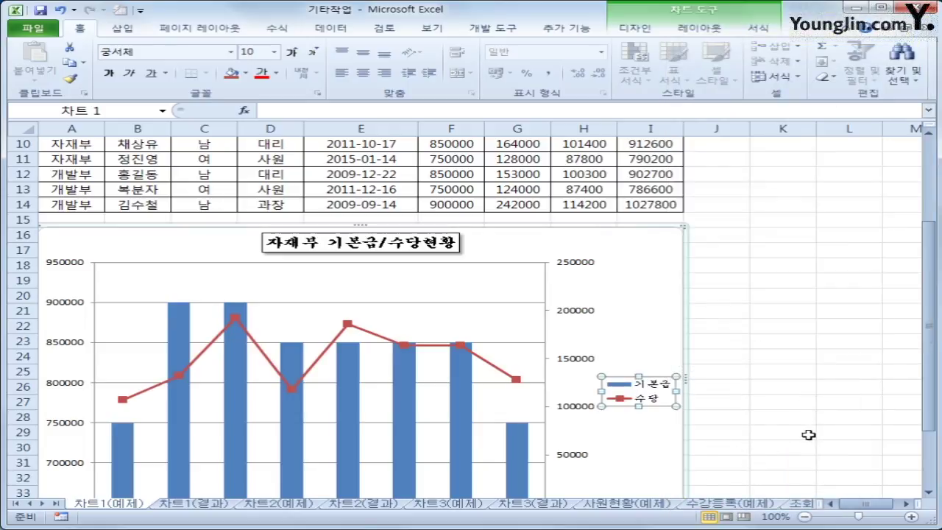
pyautogui.rightClick(647, 398)
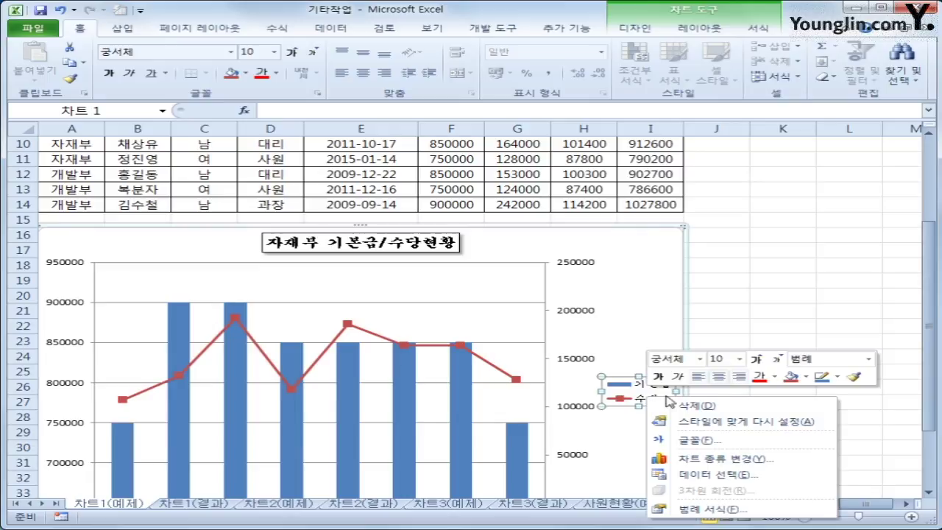
pyautogui.click(755, 359)
pyautogui.click(756, 359)
pyautogui.click(756, 358)
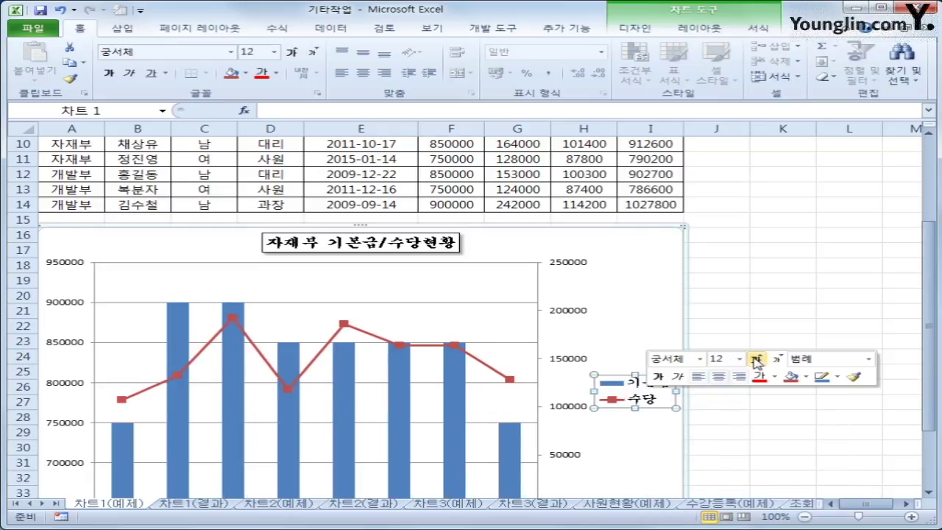
# Place the legend below the chart (아래쪽에 범례 표시) and check its position in the legend formatting options
pyautogui.click(697, 30)
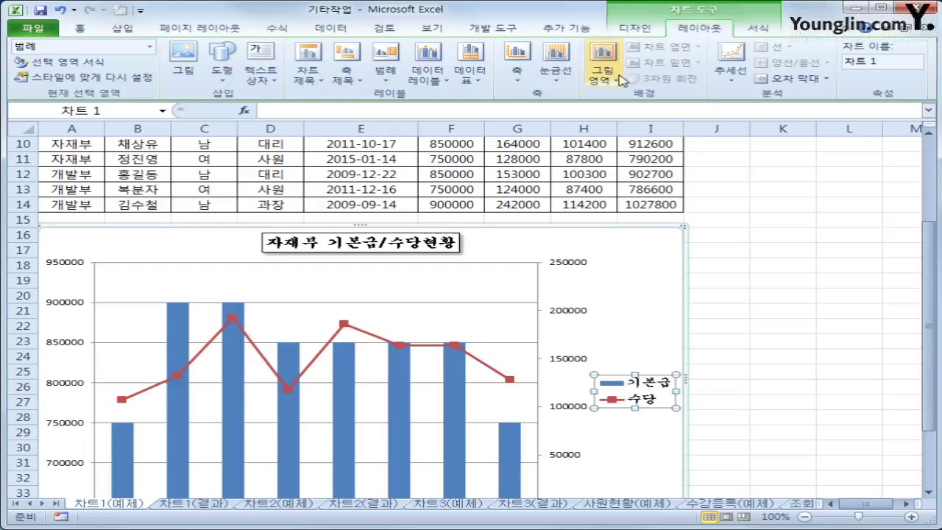
pyautogui.click(386, 72)
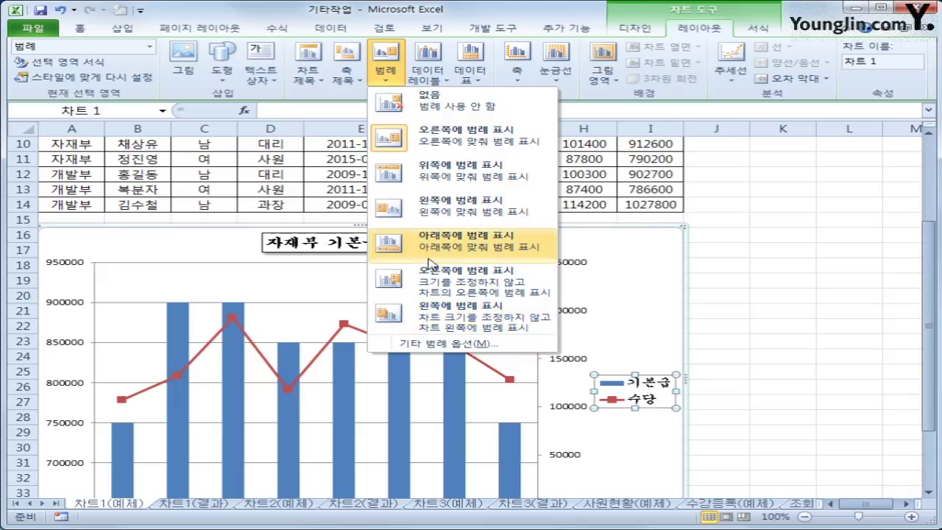
pyautogui.click(432, 243)
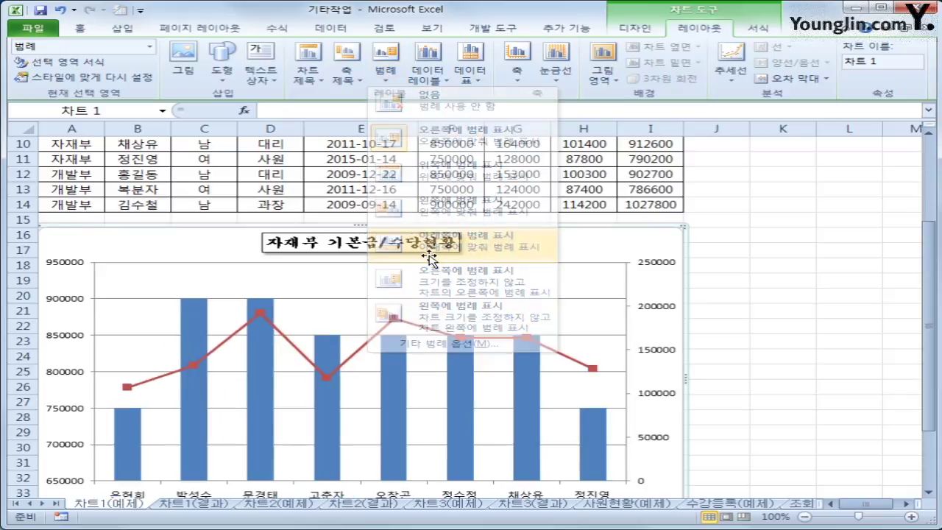
pyautogui.scroll(-3, 441, 302)
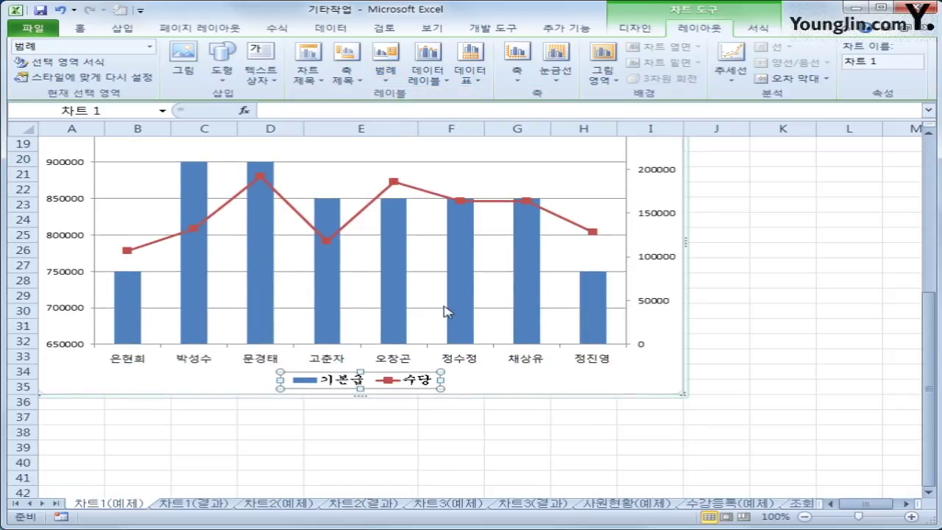
pyautogui.rightClick(408, 376)
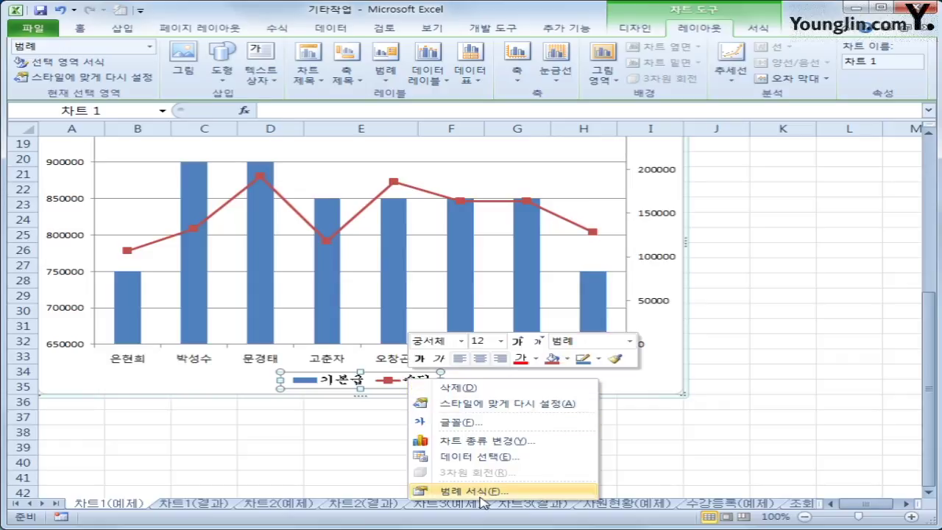
pyautogui.click(478, 491)
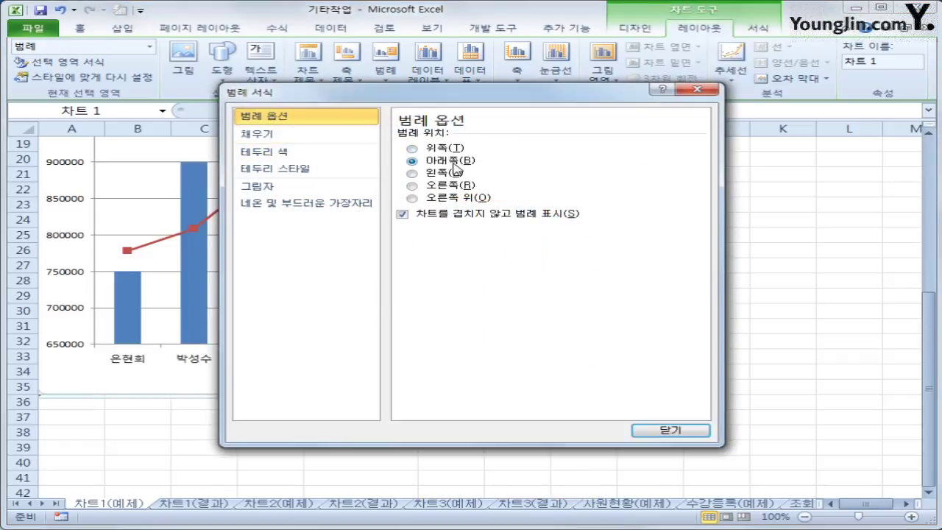
pyautogui.click(662, 431)
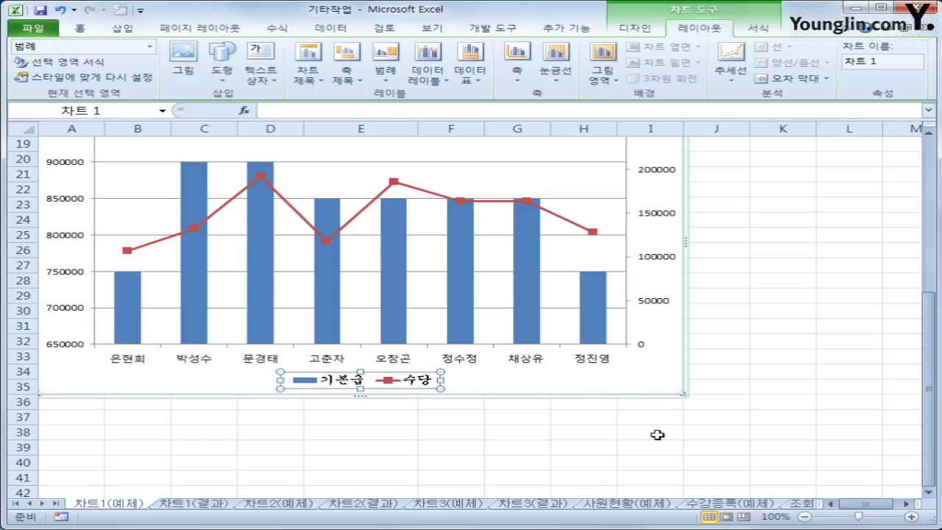
# Fix the primary vertical axis (기본급) minimum at 600000 and its maximum at 1000000
pyautogui.scroll(1, 96, 254)
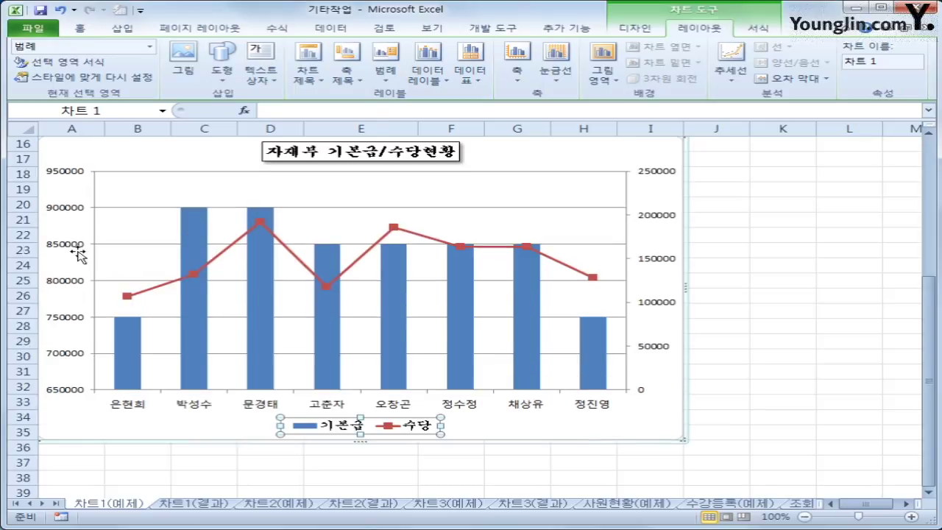
pyautogui.click(62, 211)
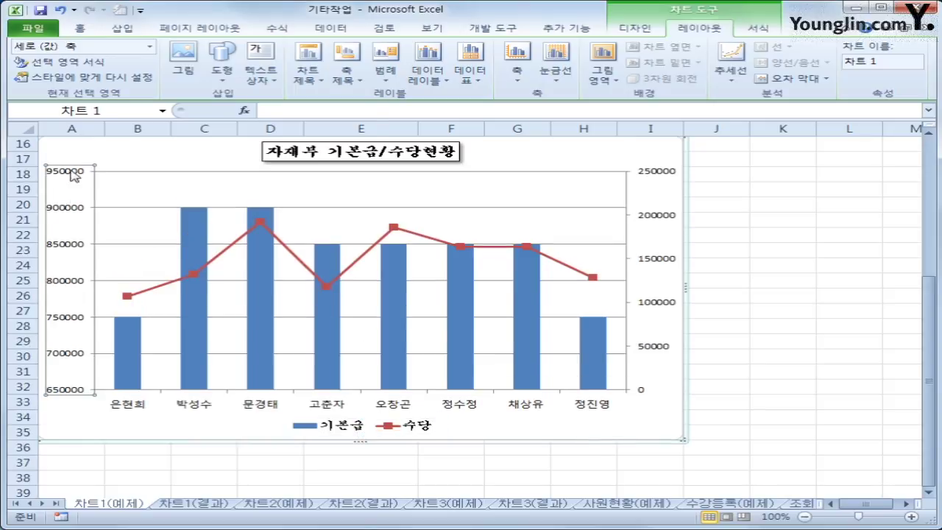
pyautogui.rightClick(75, 211)
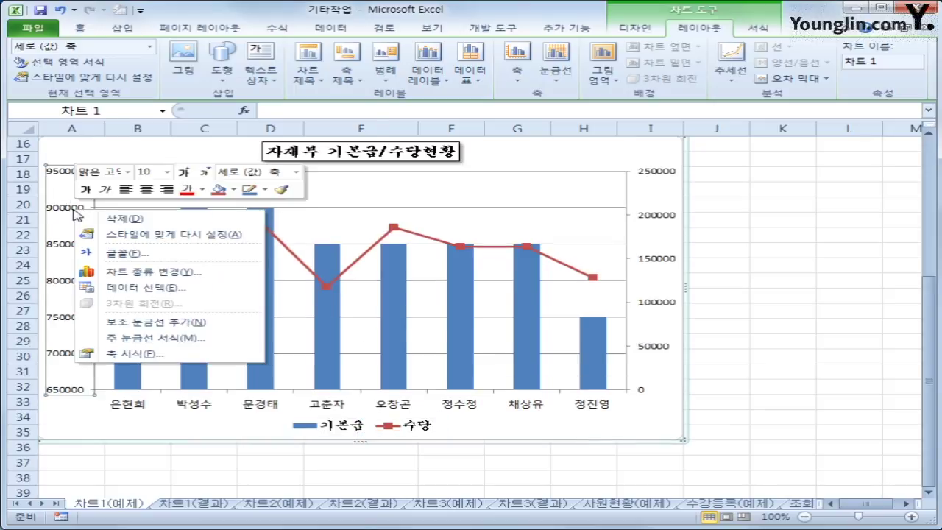
pyautogui.click(184, 358)
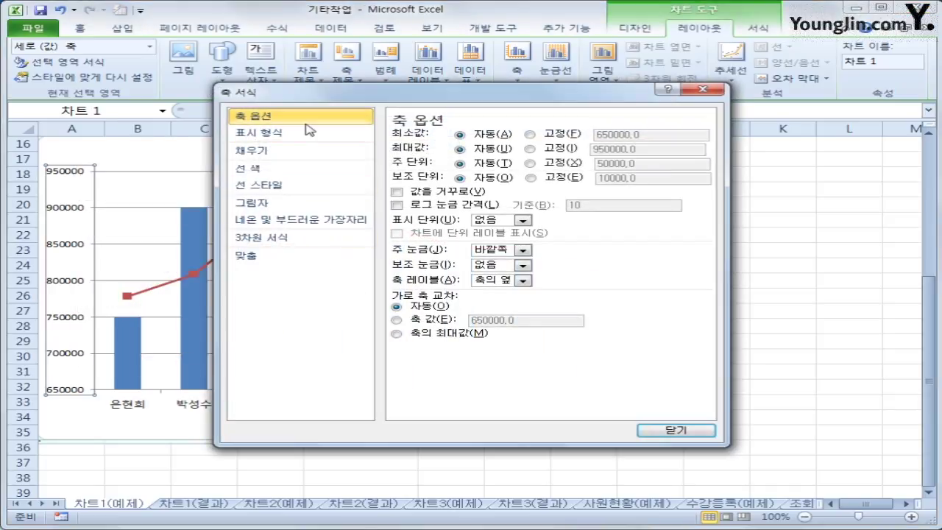
pyautogui.click(530, 134)
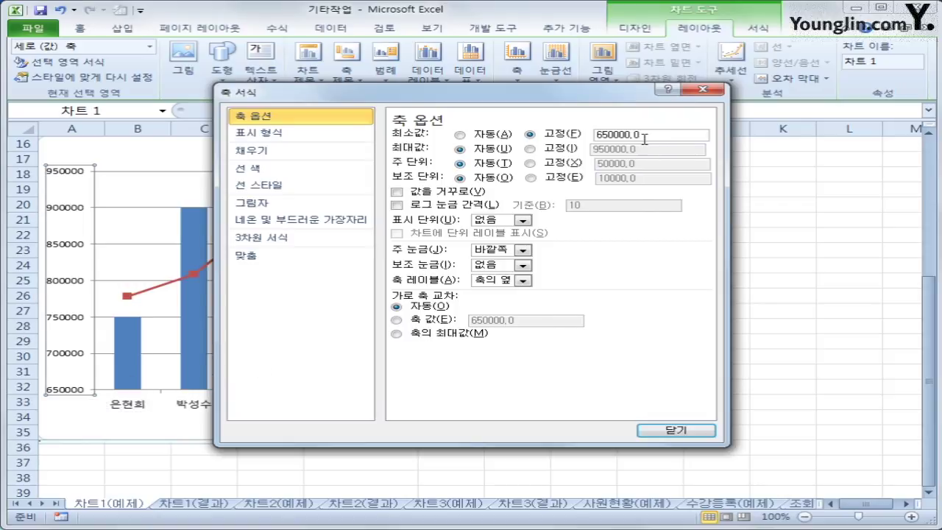
pyautogui.moveTo(645, 137); pyautogui.dragTo(601, 127)
pyautogui.write('600000')
pyautogui.click(556, 148)
pyautogui.doubleClick(649, 150)
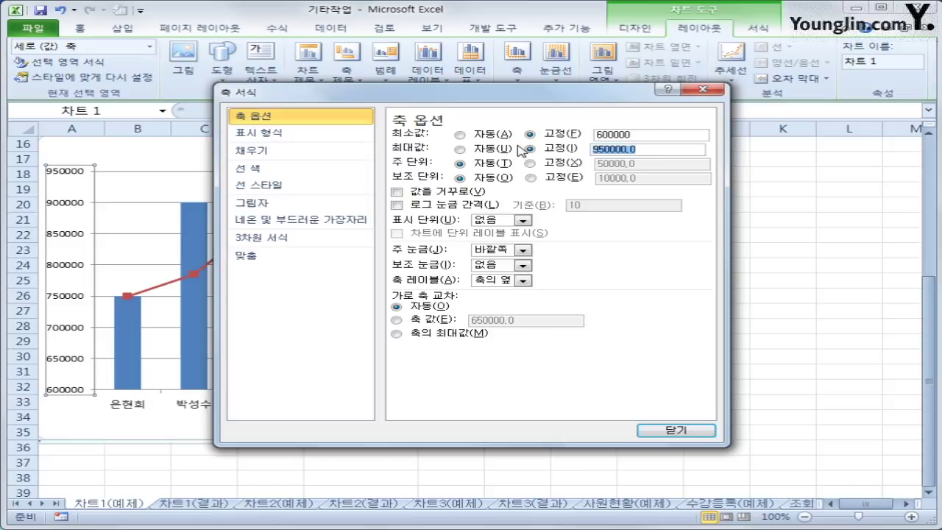
pyautogui.write('1000000')
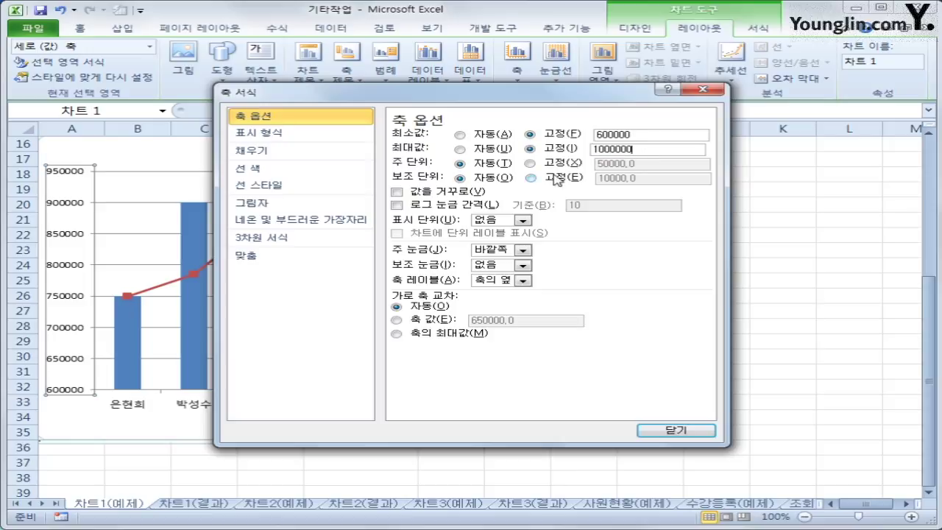
# Fix the primary vertical axis's major unit (주 단위) at 100000 and close the axis formatting
pyautogui.click(559, 165)
pyautogui.moveTo(651, 164); pyautogui.dragTo(590, 165)
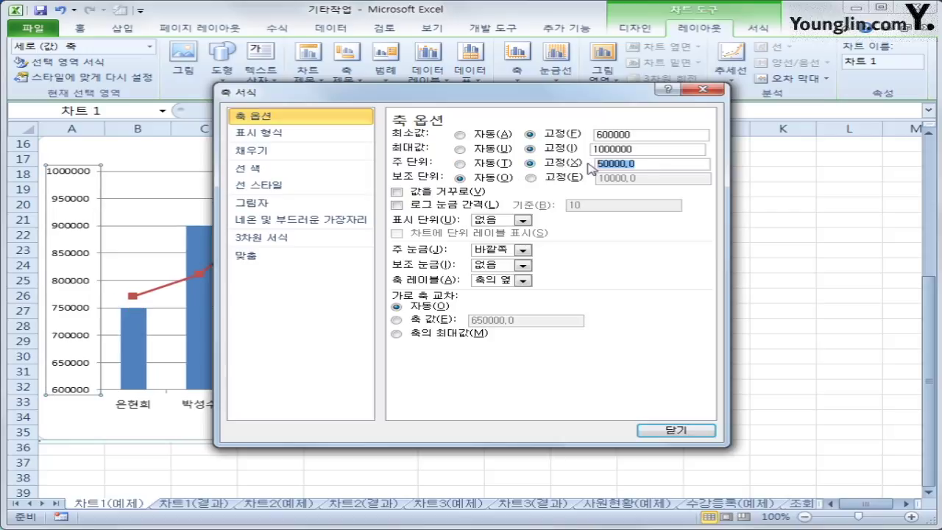
pyautogui.write('100000')
pyautogui.click(708, 431)
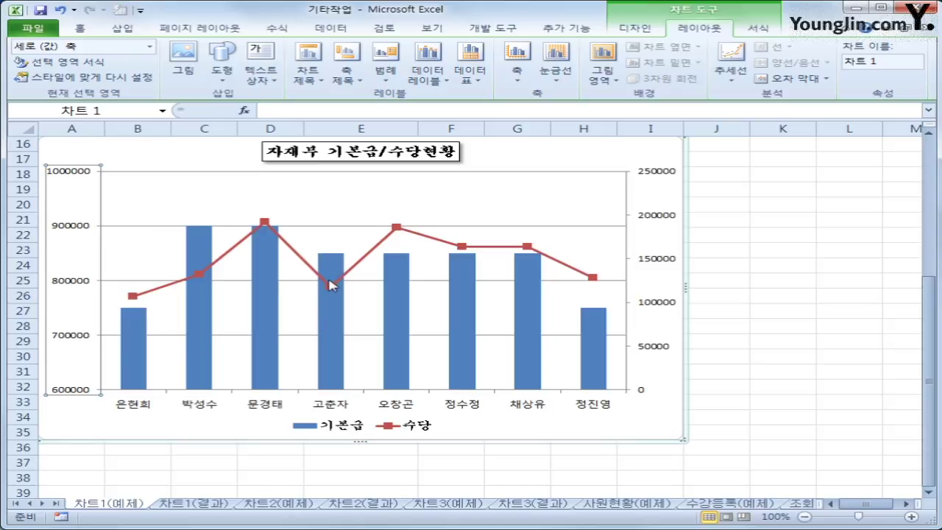
# Add a data label to only the highest point of the 수당 line series, keeping the default label position
pyautogui.click(265, 222)
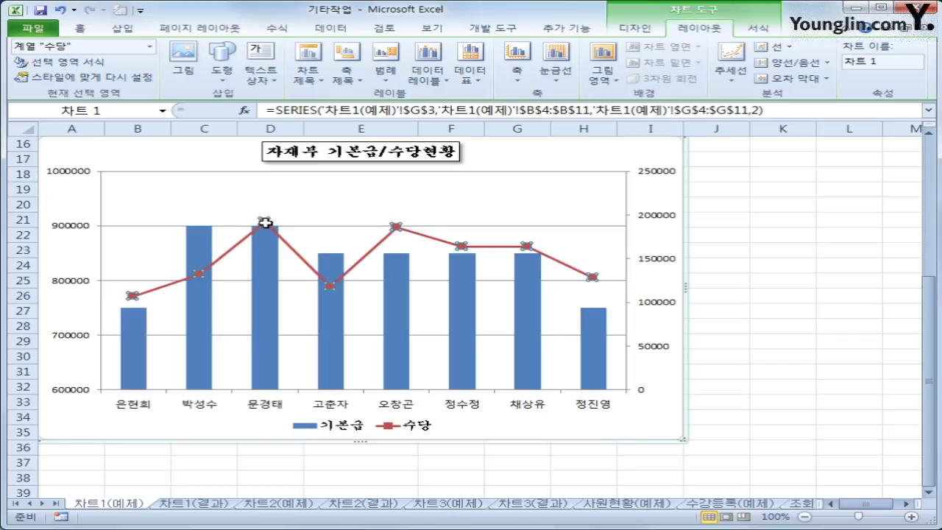
pyautogui.click(265, 222)
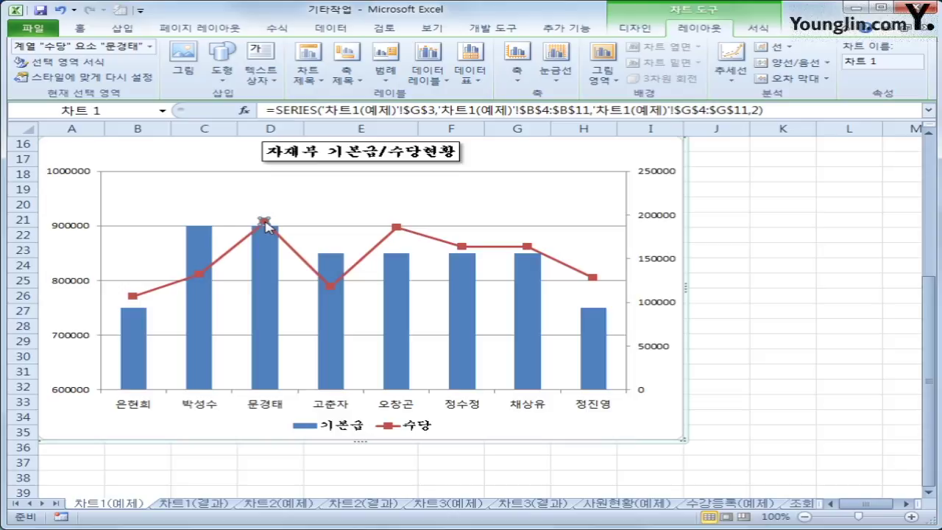
pyautogui.rightClick(265, 223)
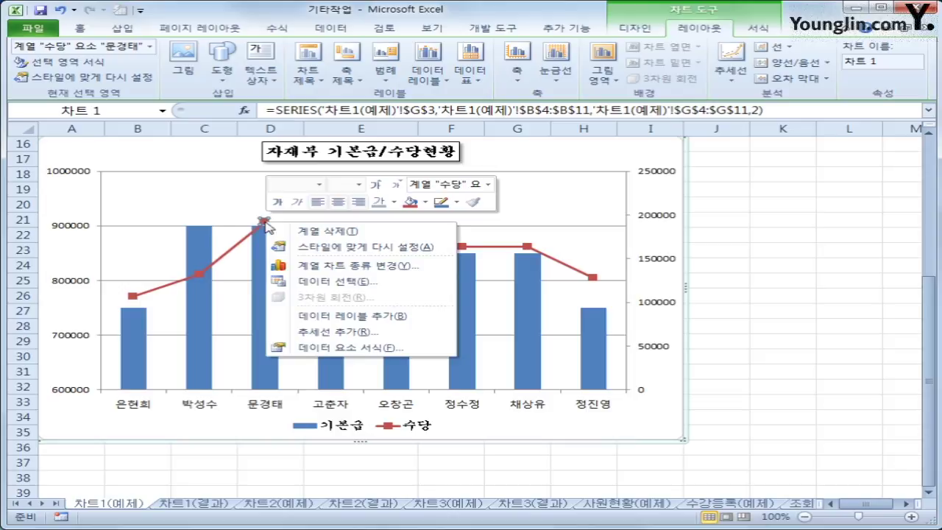
pyautogui.click(388, 321)
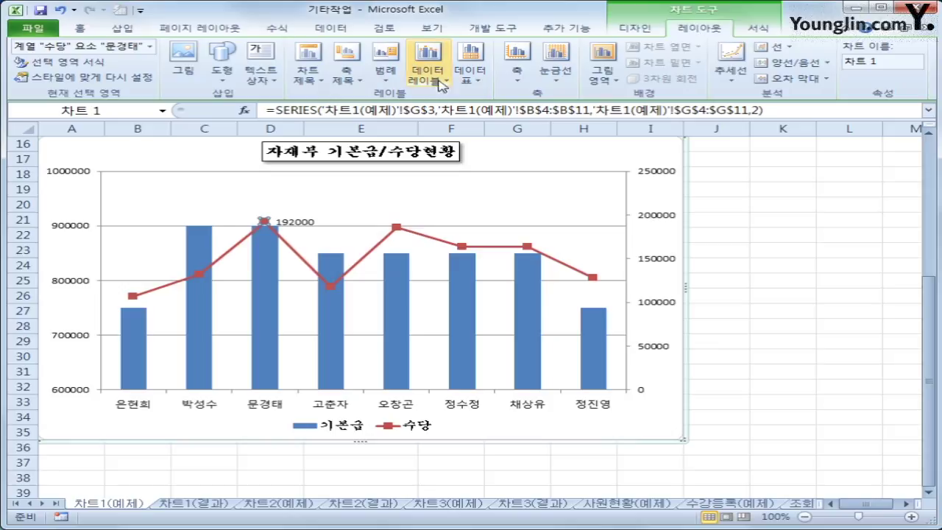
pyautogui.click(425, 86)
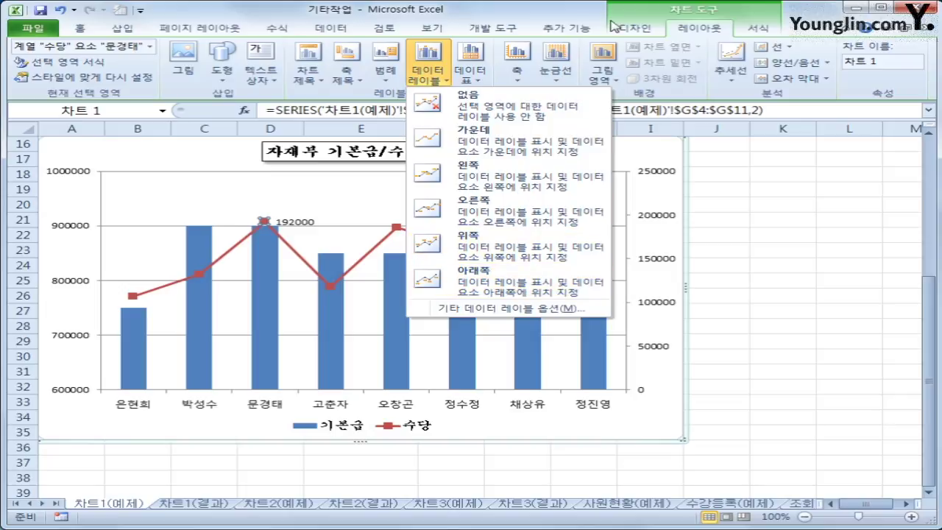
pyautogui.click(406, 161)
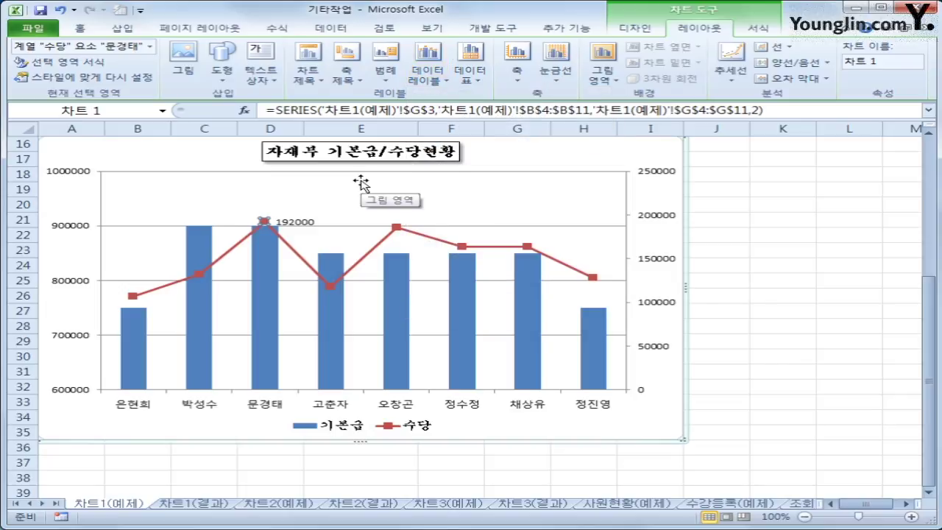
# Set the 수당 data label's font to 굴림체 and its size to 12, then deselect the chart
pyautogui.click(305, 227)
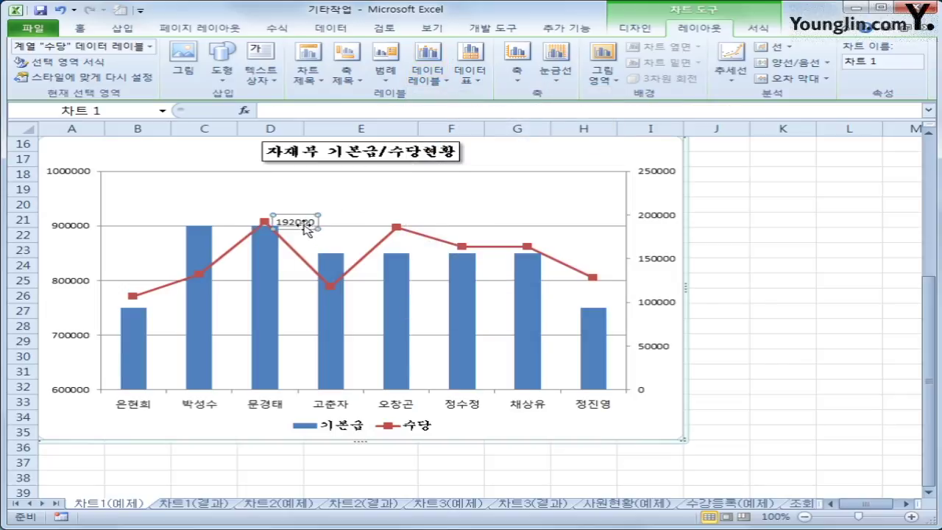
pyautogui.rightClick(306, 228)
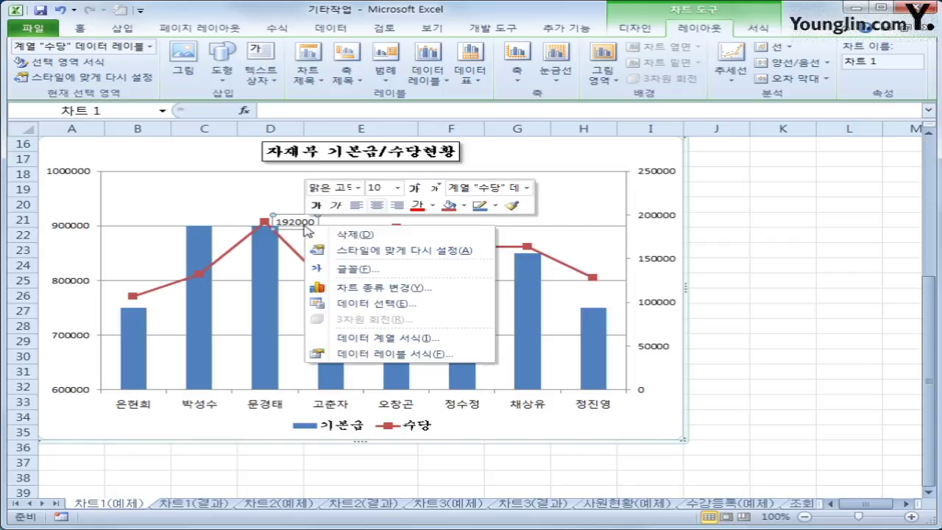
pyautogui.click(357, 187)
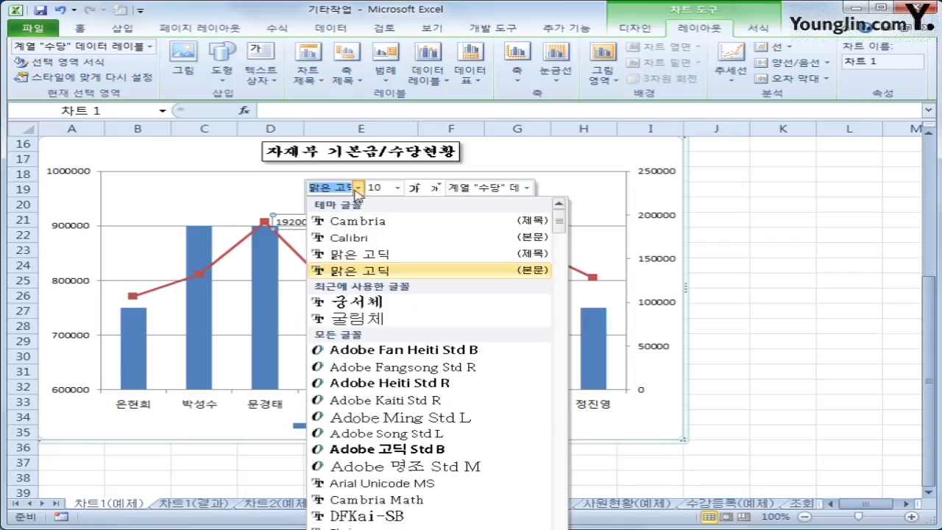
pyautogui.click(357, 317)
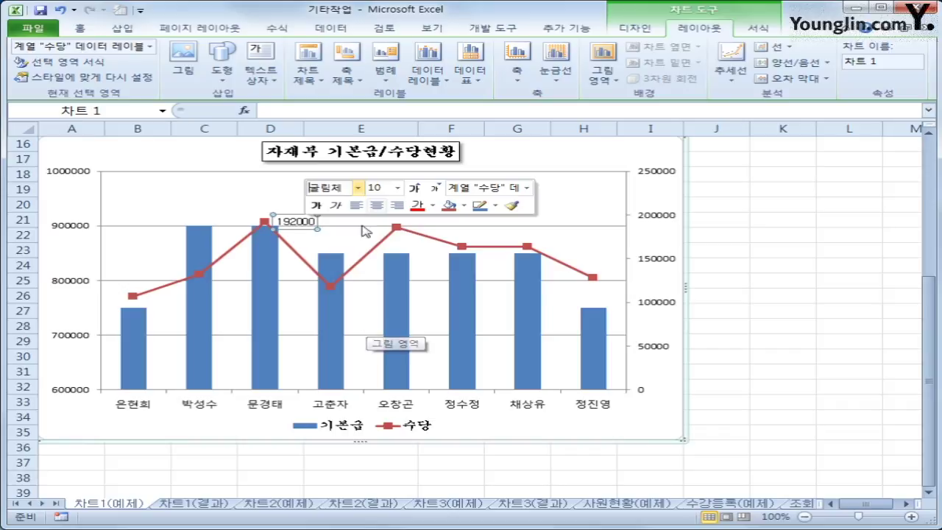
pyautogui.click(398, 187)
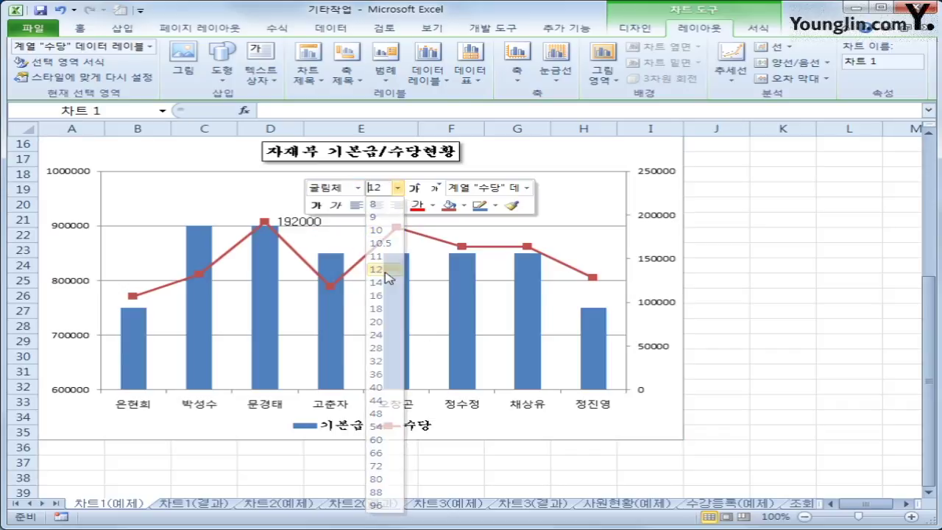
pyautogui.click(382, 269)
pyautogui.click(769, 431)
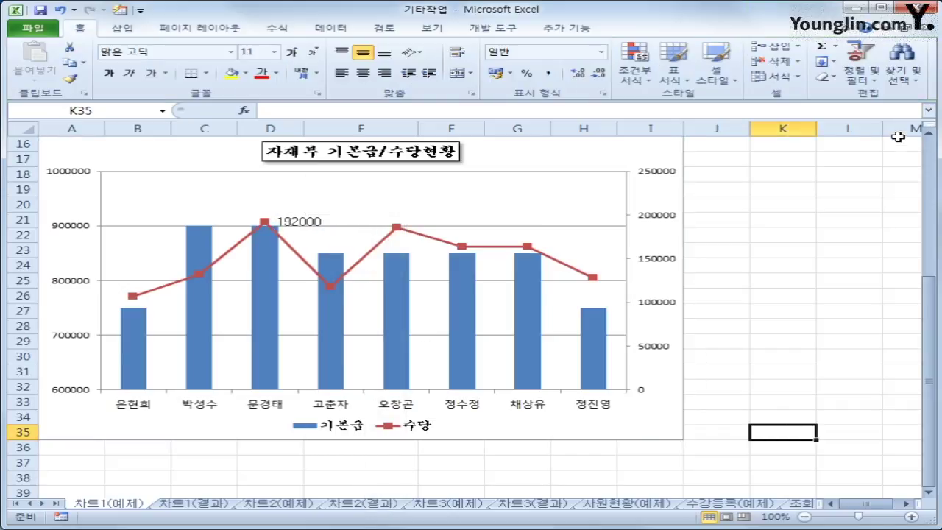
pyautogui.click(928, 134)
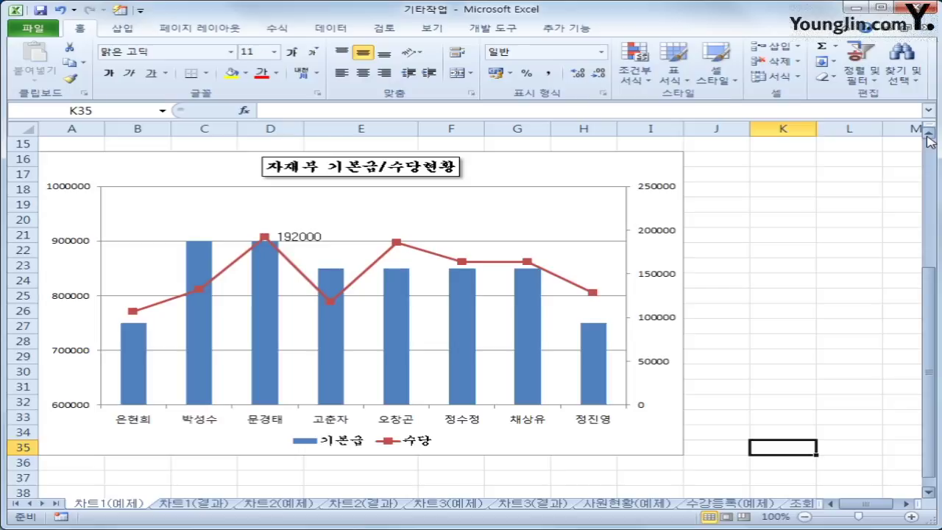
# View the 차트1(결과) sheet, and on the 차트2(예제) sheet link the pie chart's title to cell A2
pyautogui.click(172, 504)
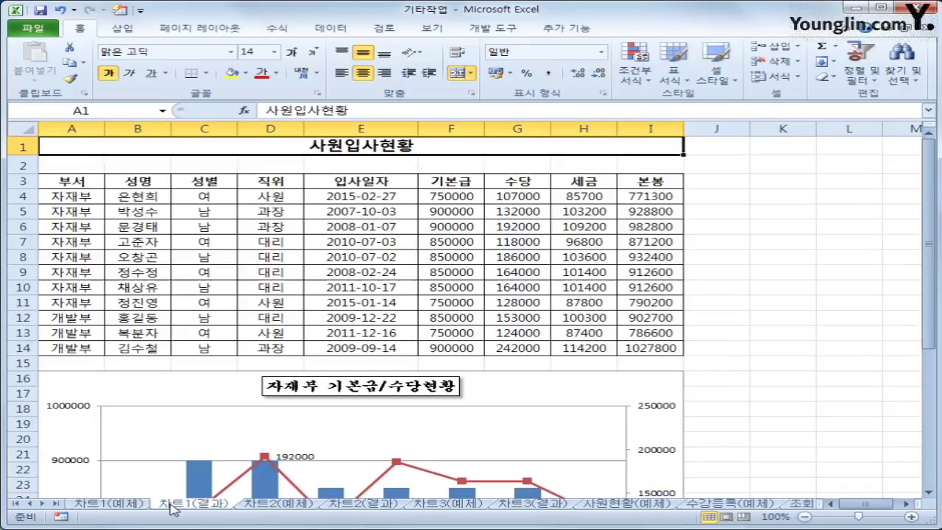
pyautogui.click(296, 505)
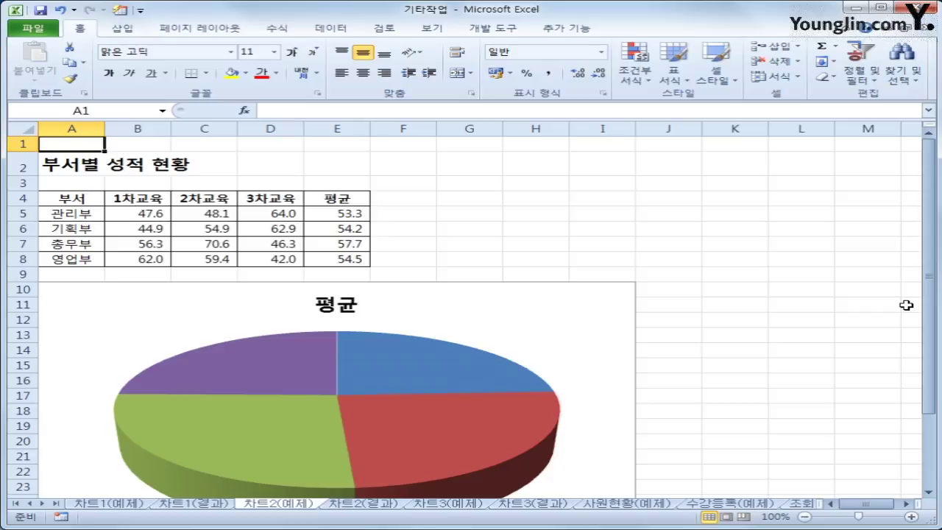
pyautogui.click(520, 334)
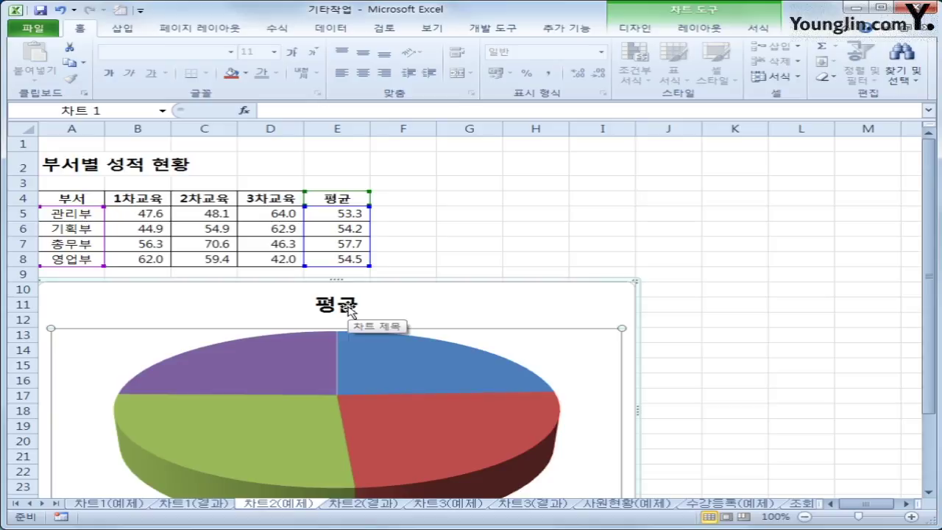
pyautogui.click(349, 312)
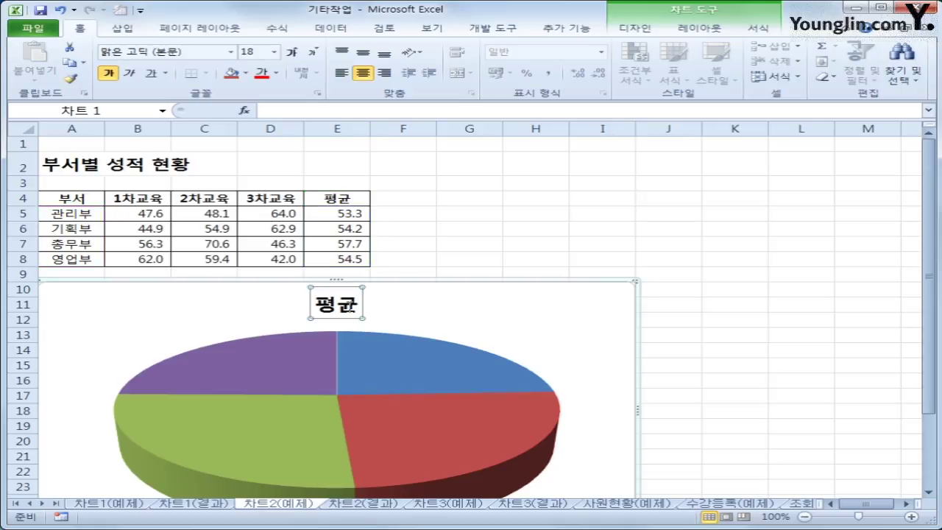
pyautogui.click(283, 111)
pyautogui.write('=')
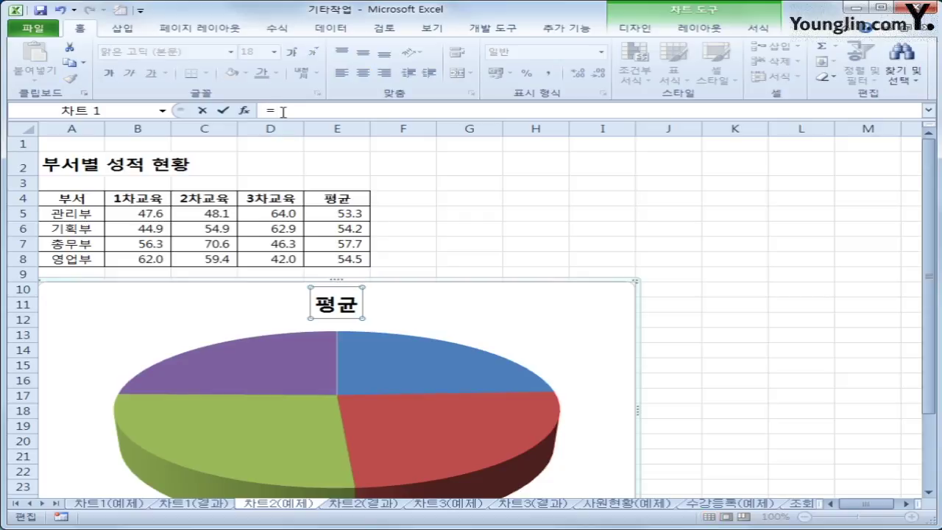
pyautogui.click(52, 166)
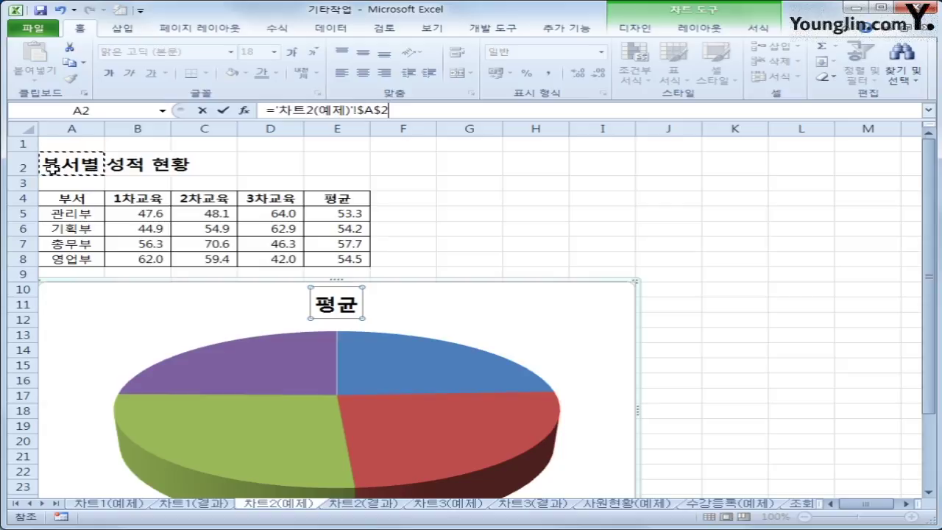
pyautogui.press('Return')
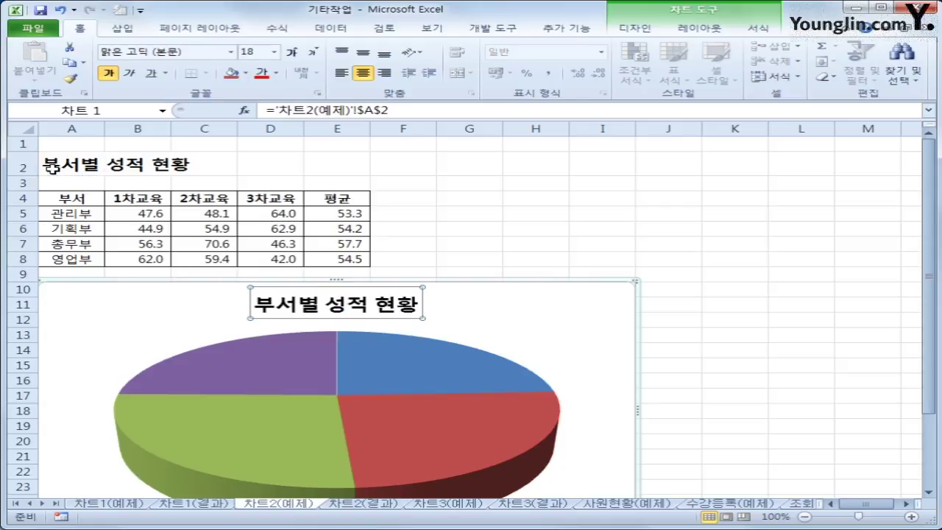
# Set the font size of the pie chart's title to 14
pyautogui.moveTo(498, 391)
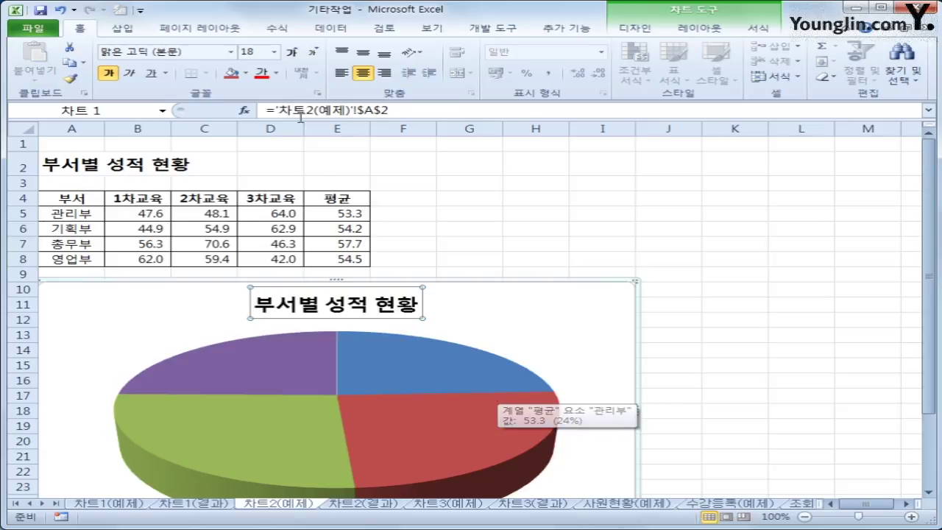
pyautogui.click(275, 52)
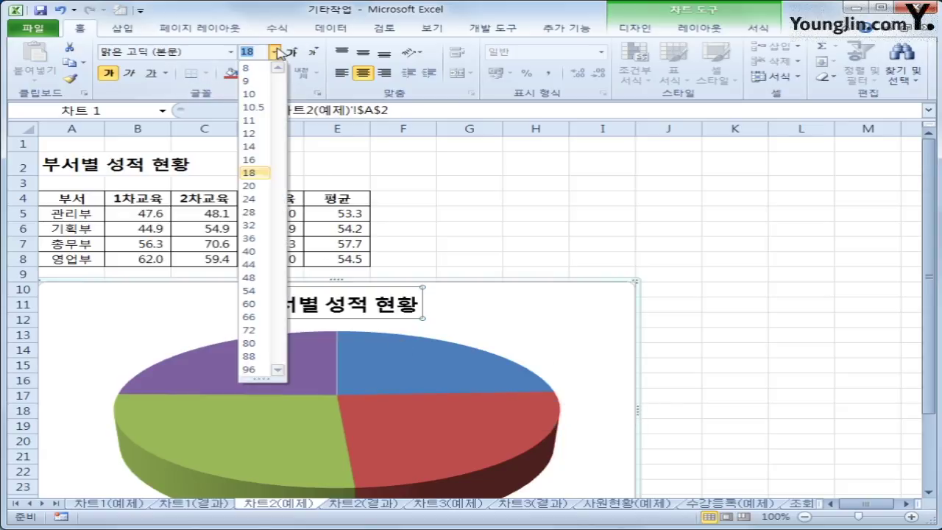
pyautogui.click(256, 146)
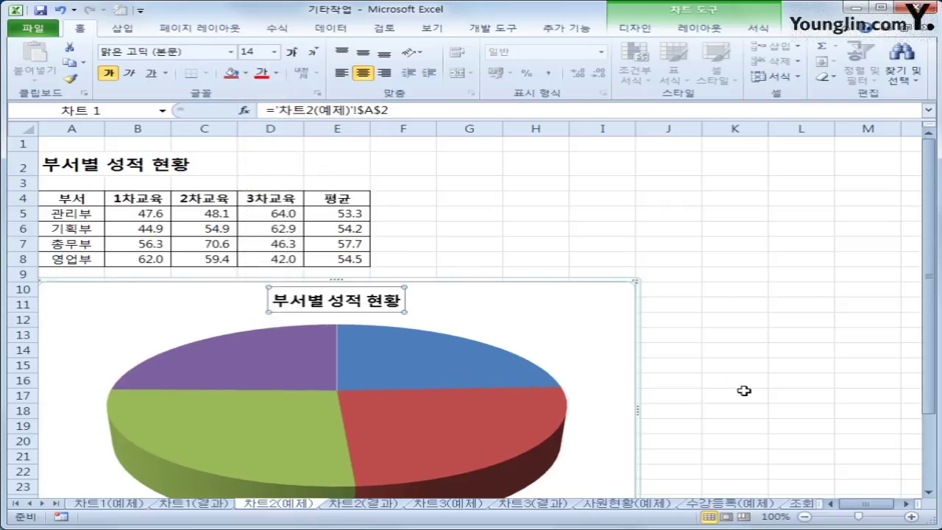
# Give the border of the pie chart's chart area rounded corners (둥근 모서리)
pyautogui.click(556, 328)
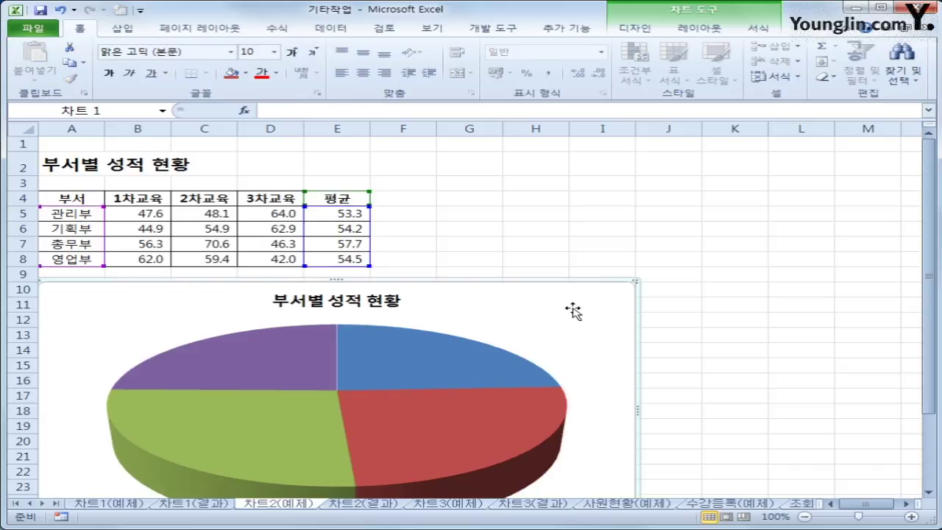
pyautogui.rightClick(571, 311)
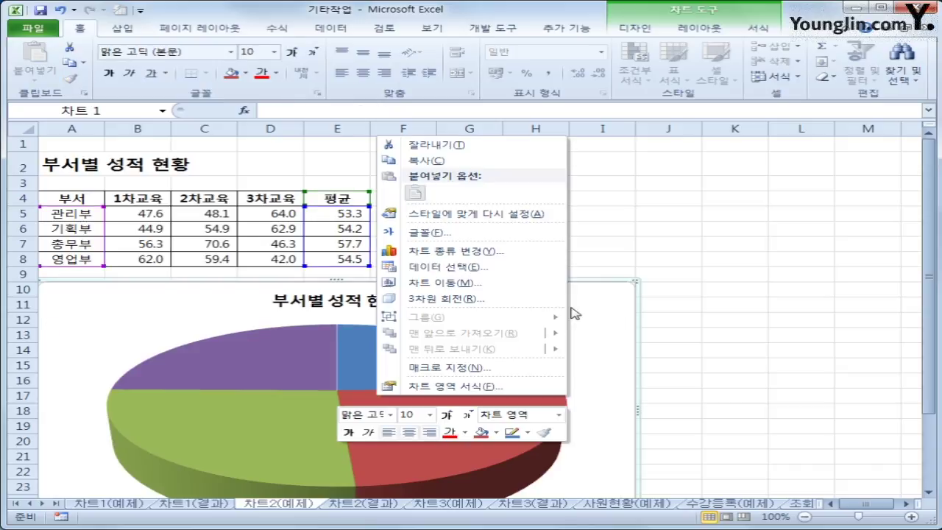
pyautogui.click(512, 391)
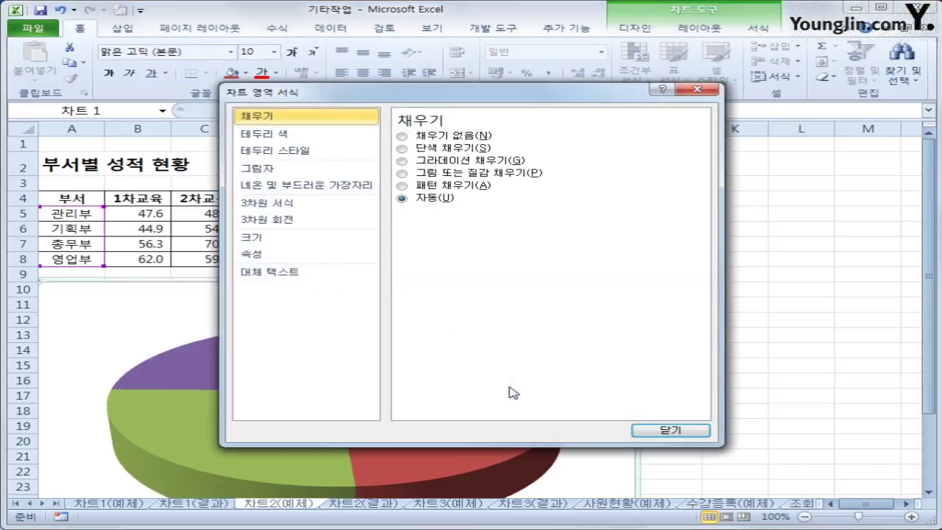
pyautogui.click(325, 150)
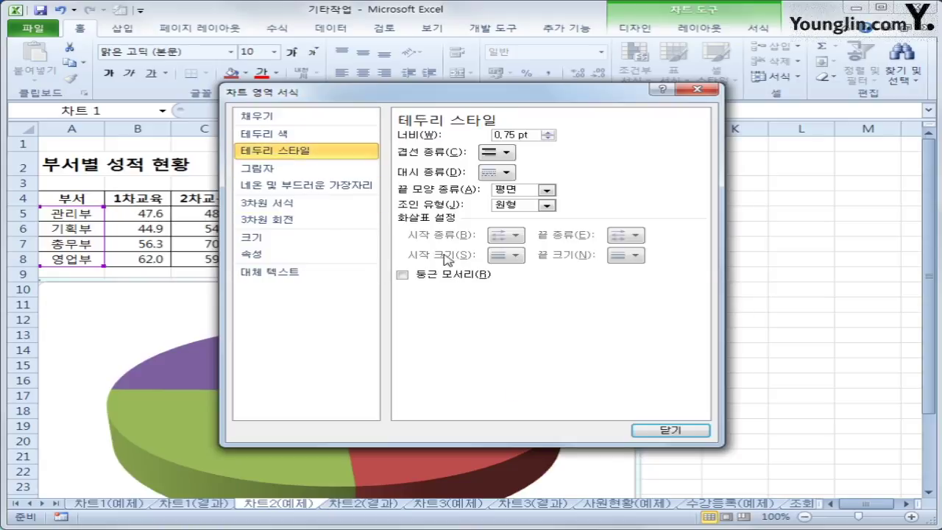
pyautogui.click(454, 276)
# Apply the outer (바깥쪽) shadow preset falling to the lower right to the chart area, close the formatting and deselect the chart
pyautogui.click(267, 168)
pyautogui.click(497, 139)
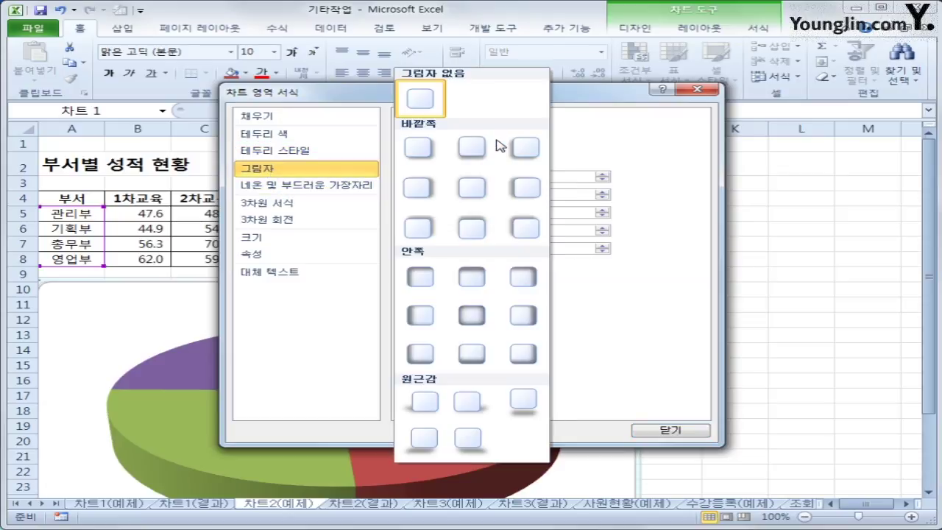
pyautogui.click(419, 150)
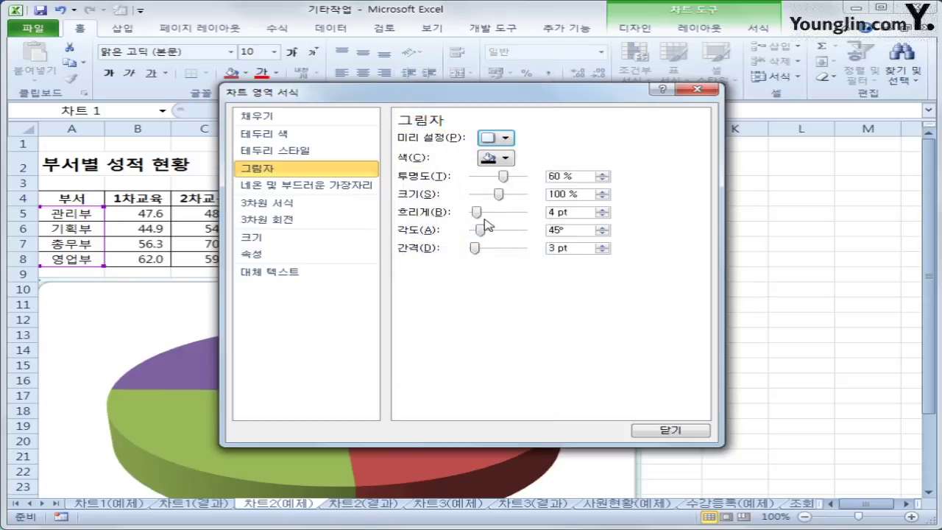
pyautogui.click(638, 427)
pyautogui.click(778, 451)
pyautogui.scroll(-2, 775, 432)
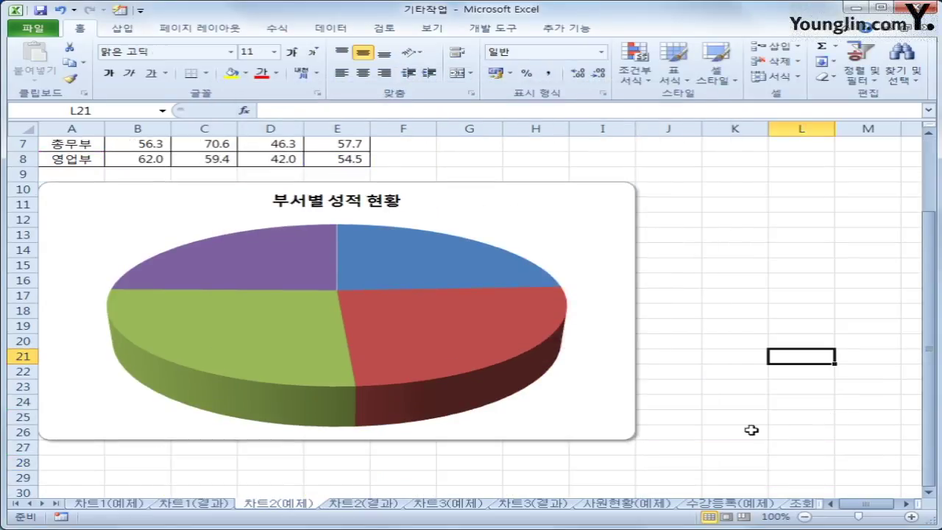
pyautogui.click(427, 270)
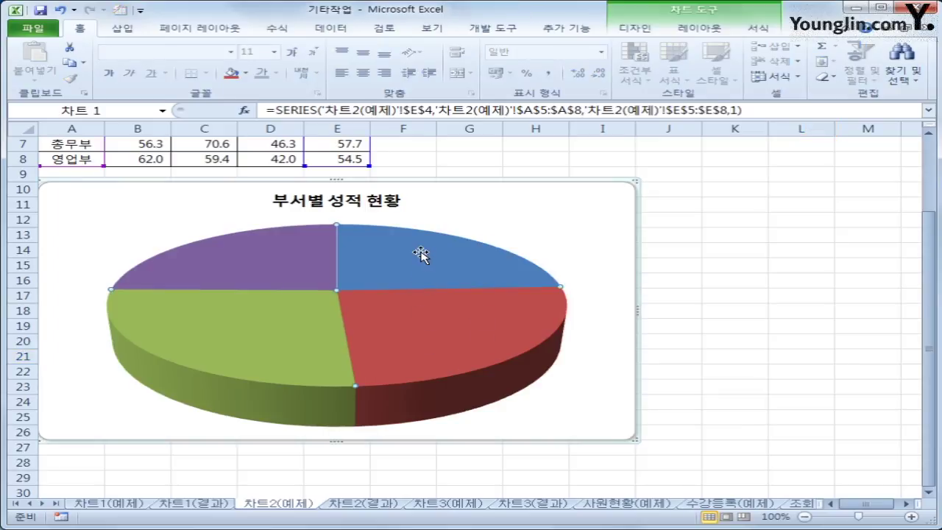
pyautogui.rightClick(421, 254)
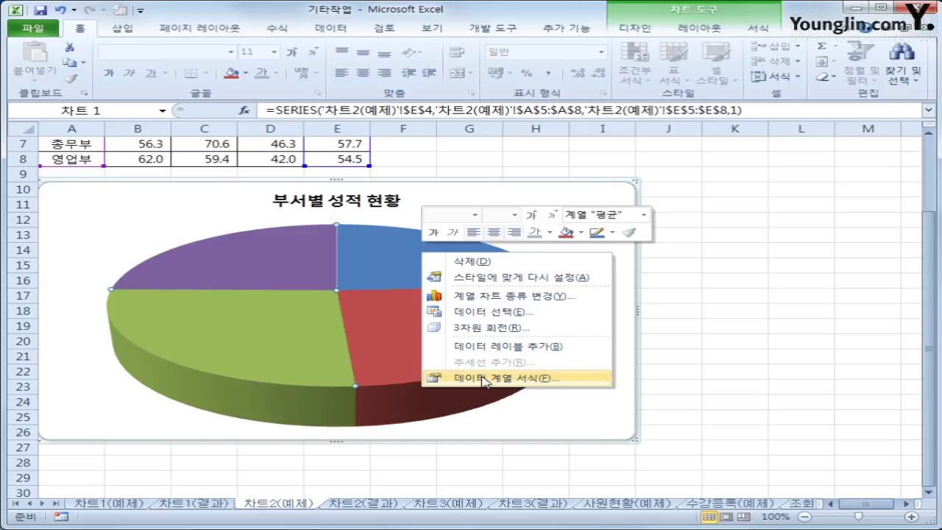
pyautogui.click(507, 346)
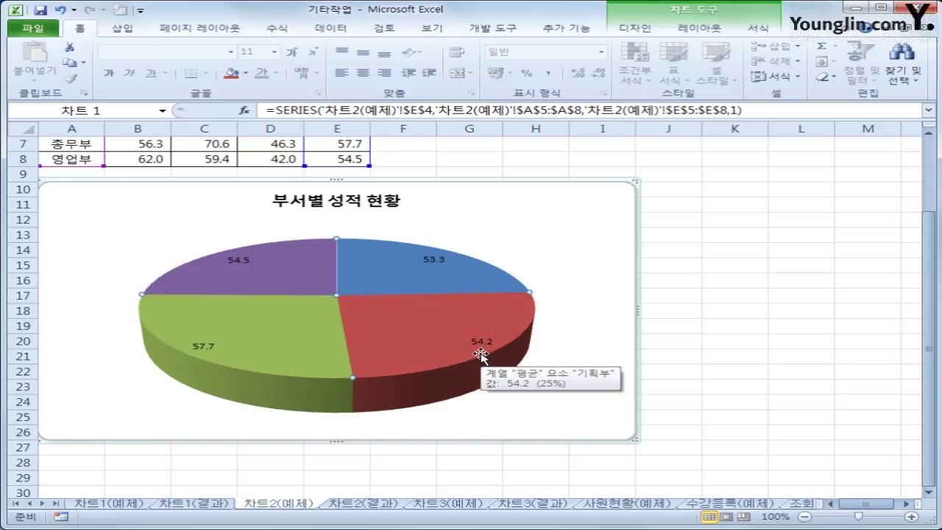
pyautogui.click(435, 261)
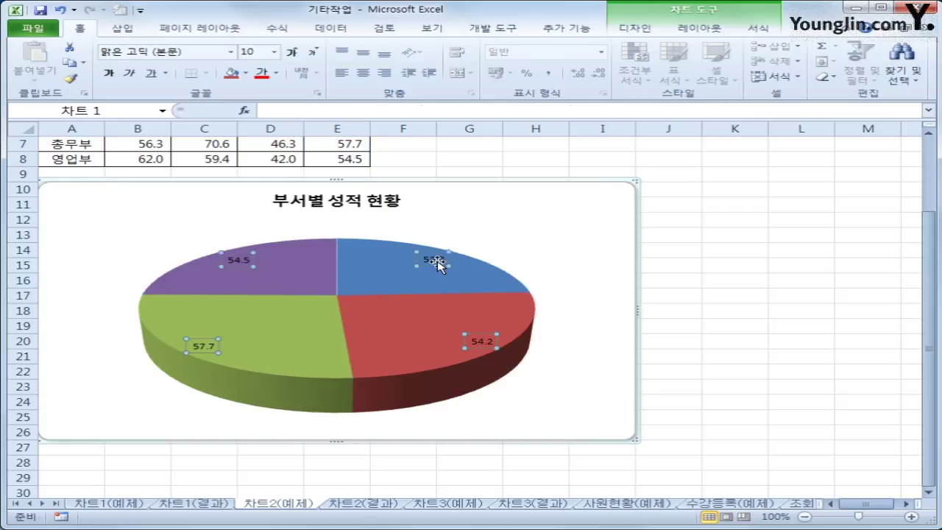
pyautogui.rightClick(437, 263)
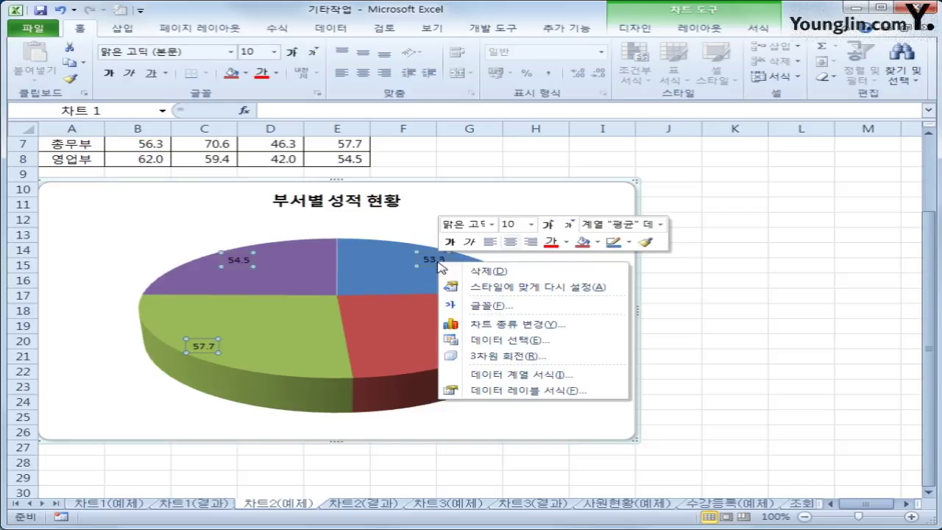
pyautogui.click(557, 375)
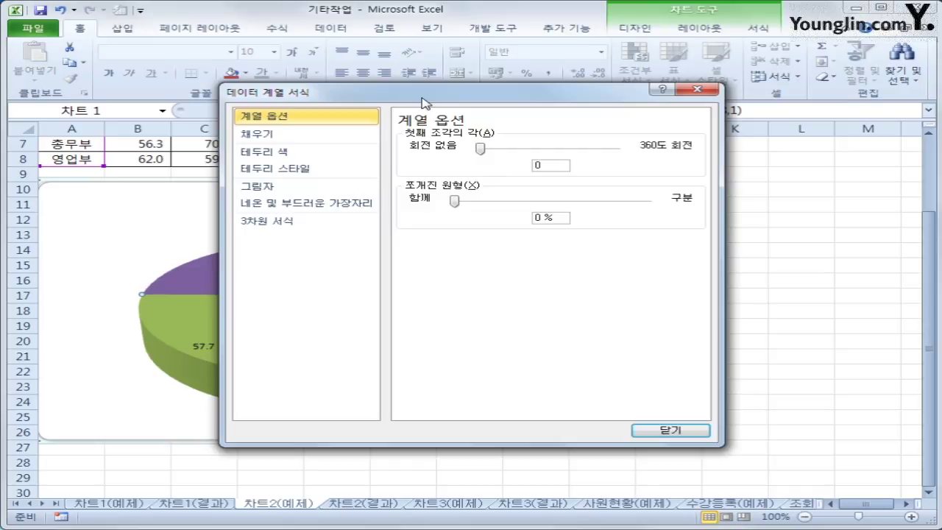
pyautogui.moveTo(423, 100); pyautogui.dragTo(573, 89)
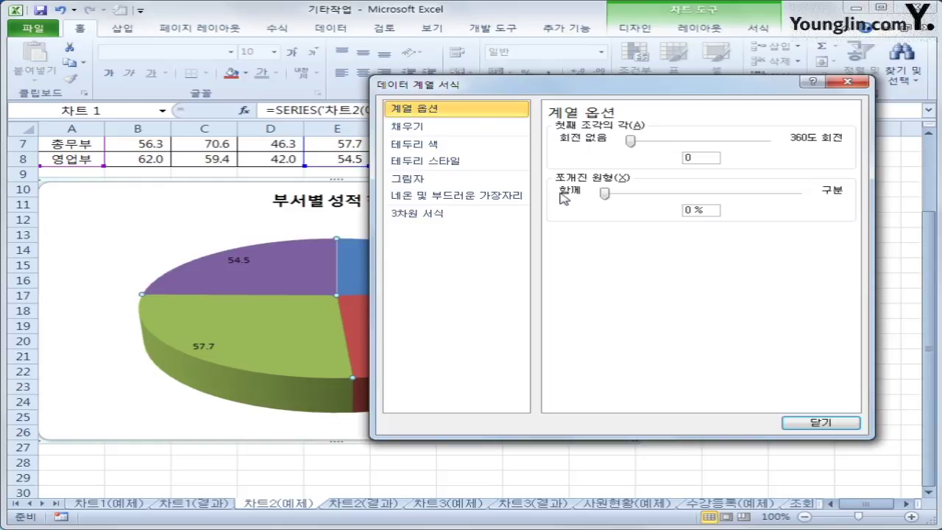
pyautogui.click(848, 86)
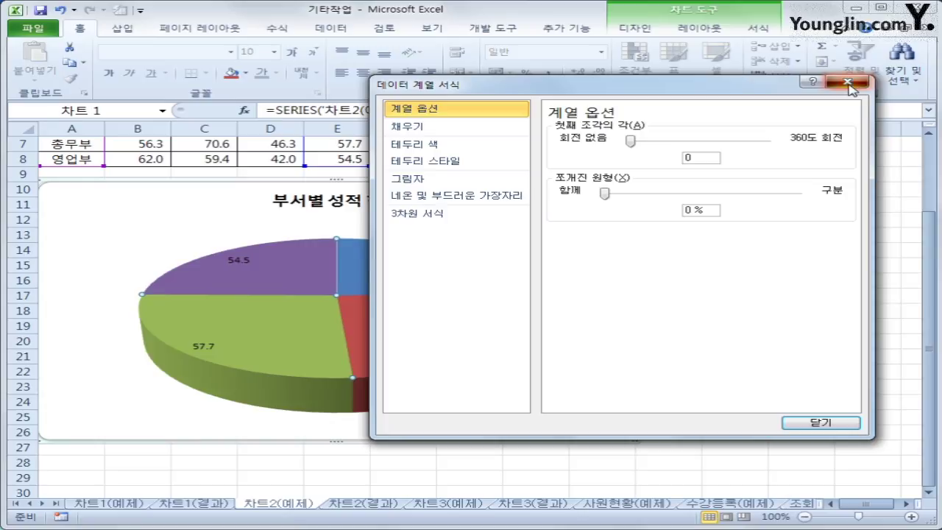
pyautogui.click(848, 86)
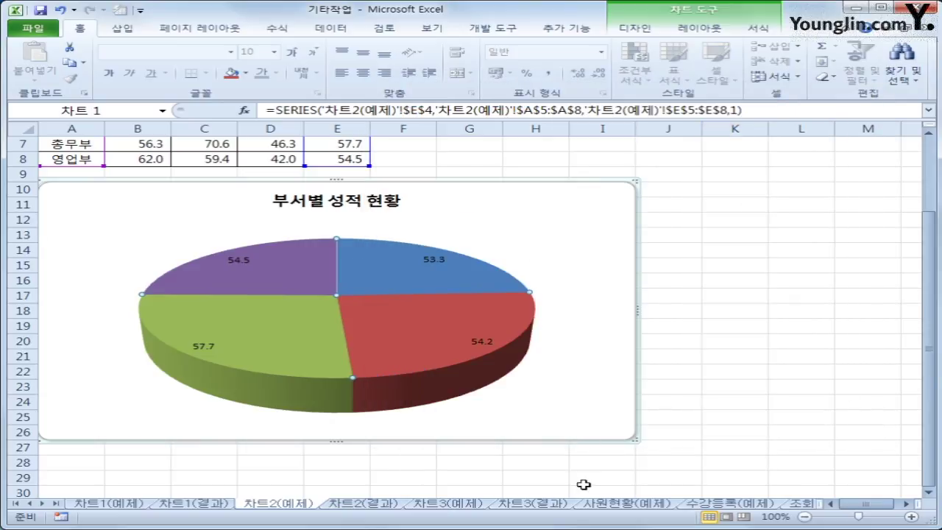
pyautogui.click(434, 259)
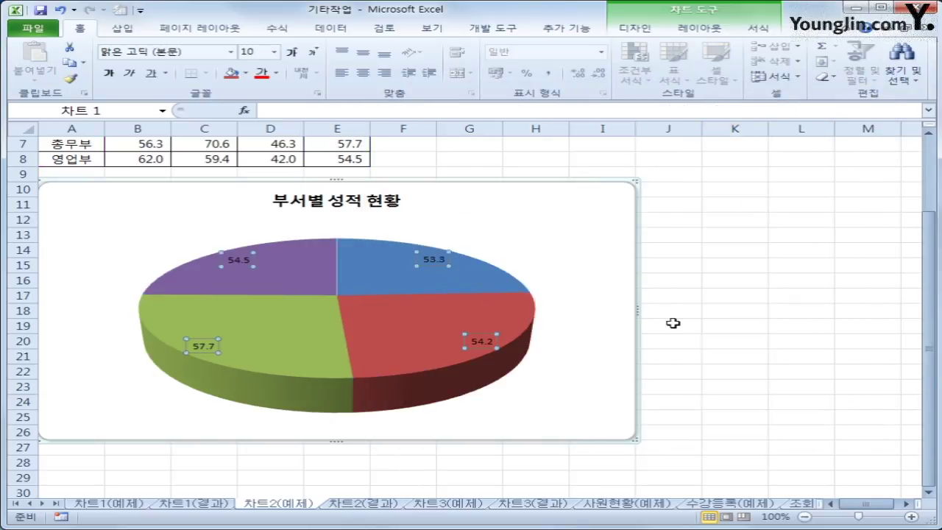
pyautogui.press('Delete')
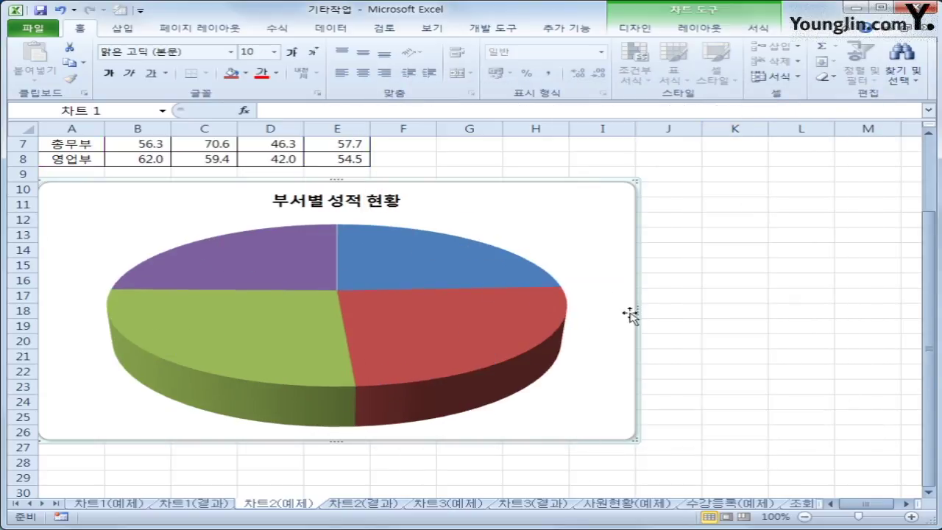
# Add data labels to the pie chart showing the category name (항목 이름) and percentage (백분율), with the value (값) turned off
pyautogui.click(598, 242)
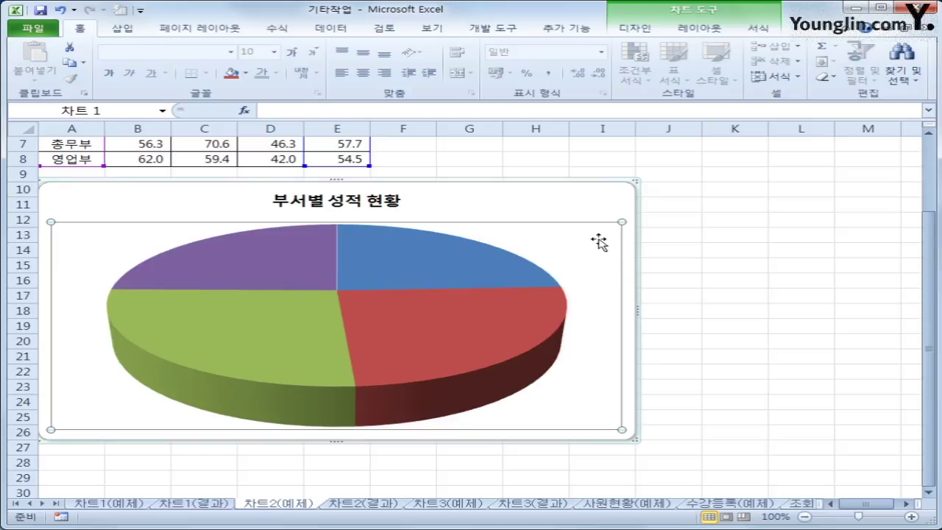
pyautogui.click(521, 206)
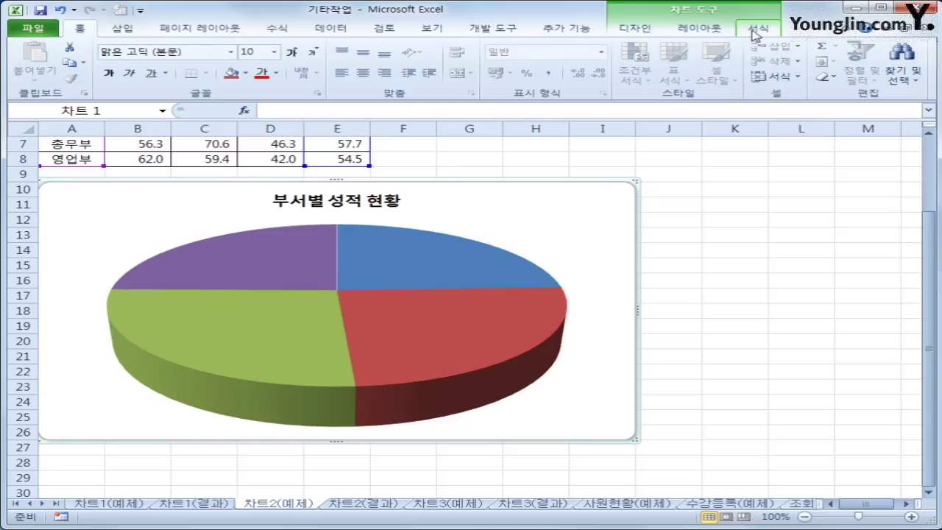
pyautogui.click(717, 28)
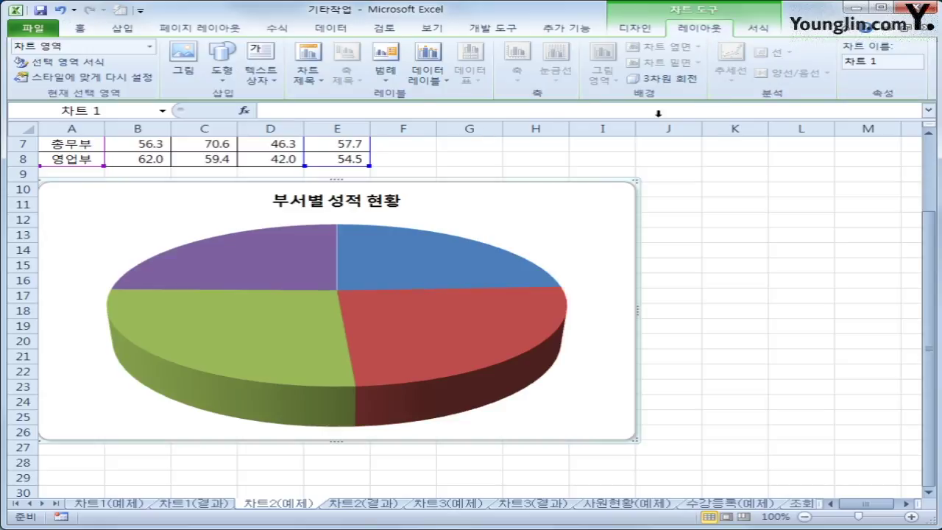
pyautogui.click(434, 82)
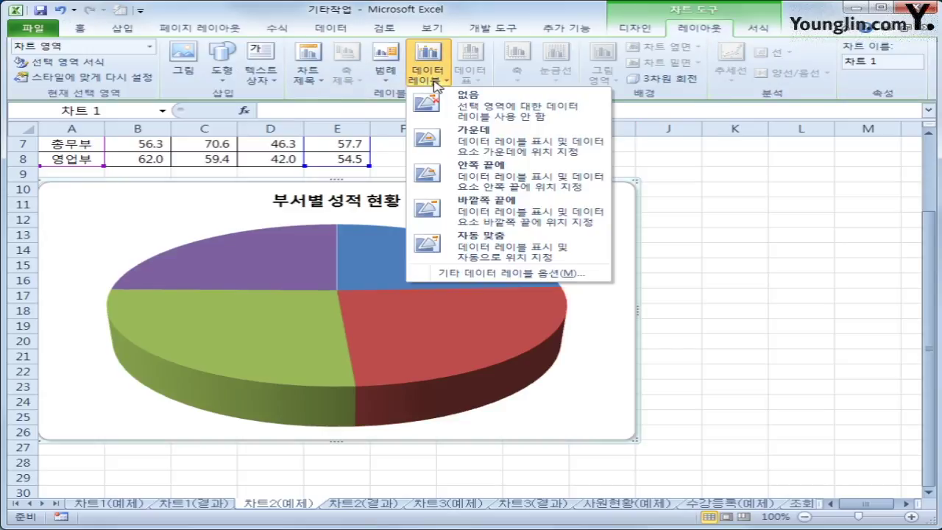
pyautogui.click(509, 276)
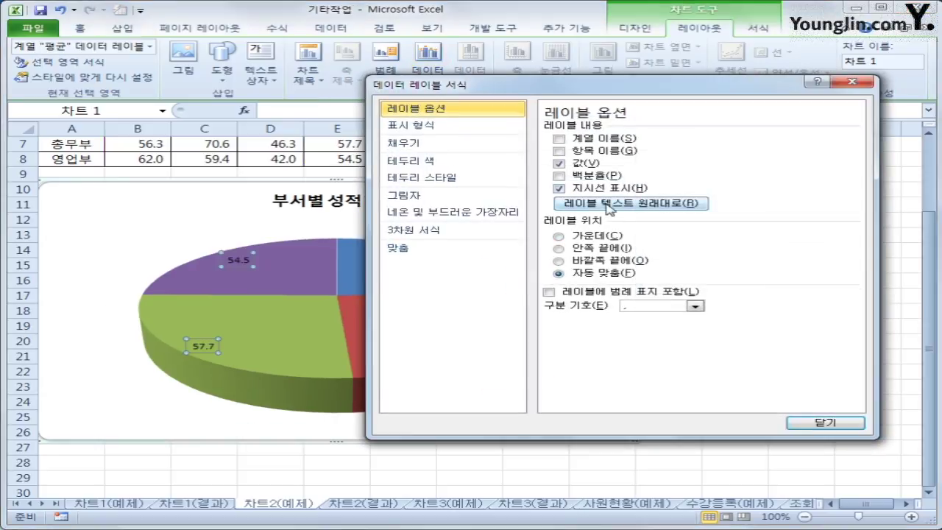
pyautogui.click(605, 156)
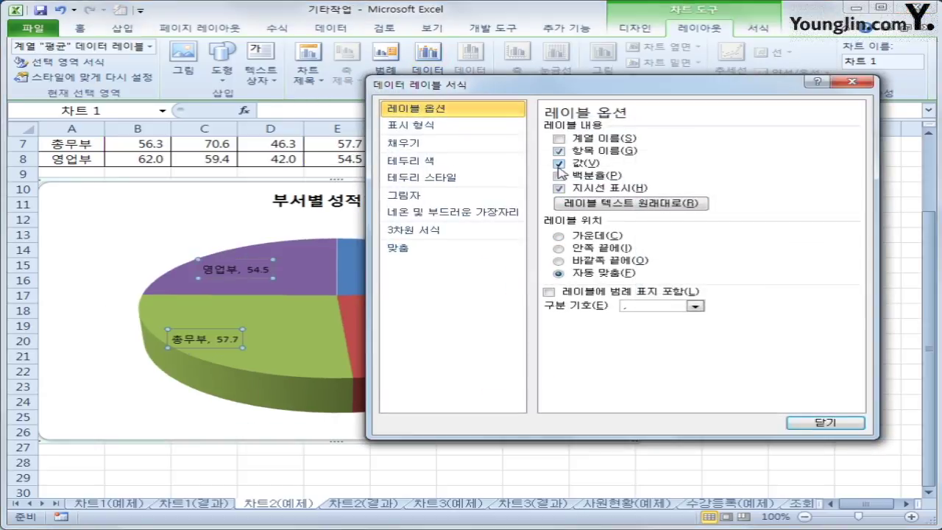
pyautogui.click(560, 165)
pyautogui.click(559, 175)
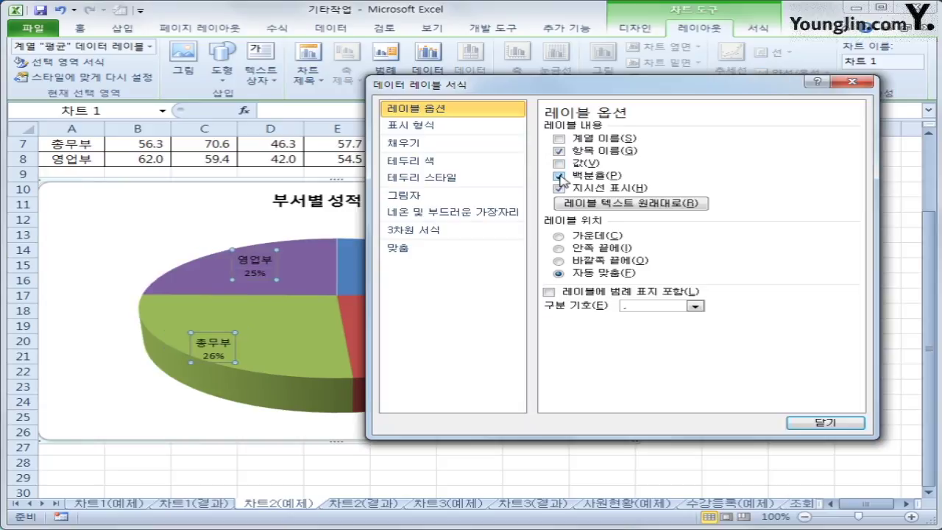
# Place the pie chart's data labels at the outside end (바깥쪽 끝에) with a new-line separator (줄 바꿈), close the formatting and deselect the chart
pyautogui.click(604, 260)
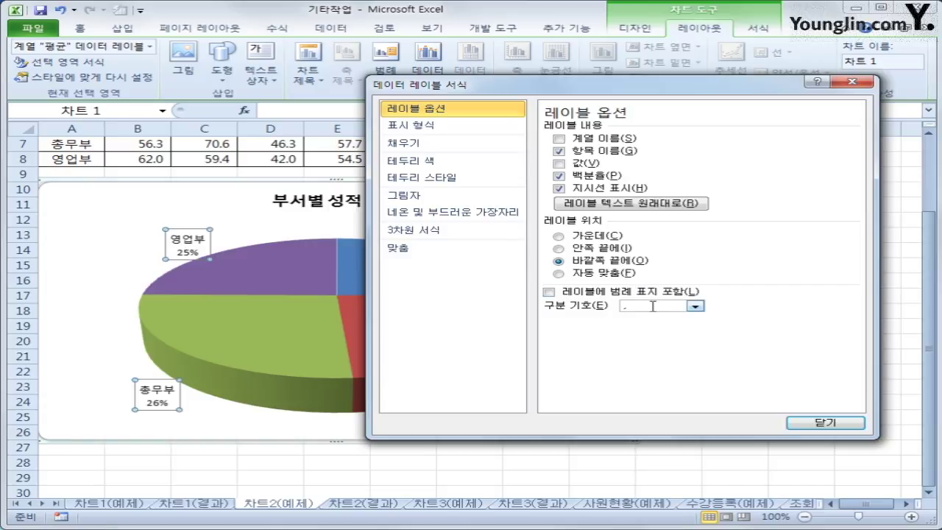
pyautogui.click(695, 306)
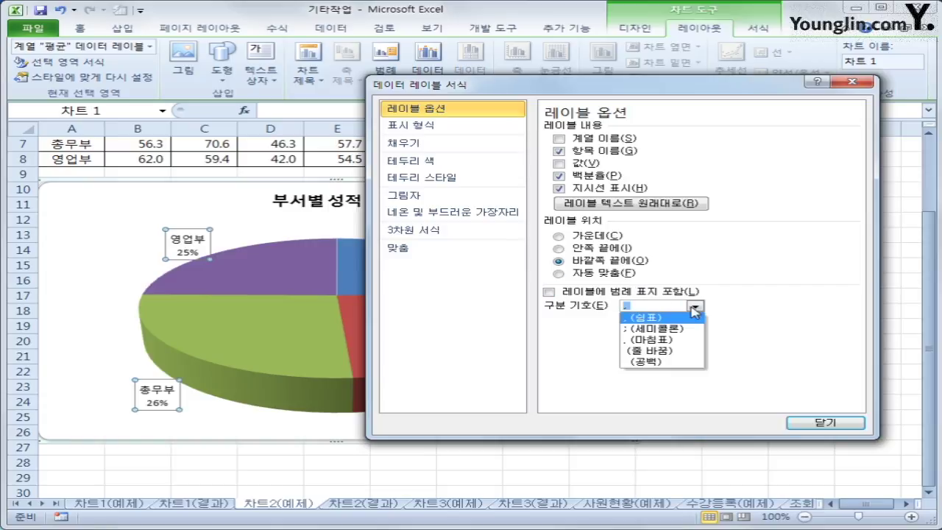
pyautogui.click(673, 350)
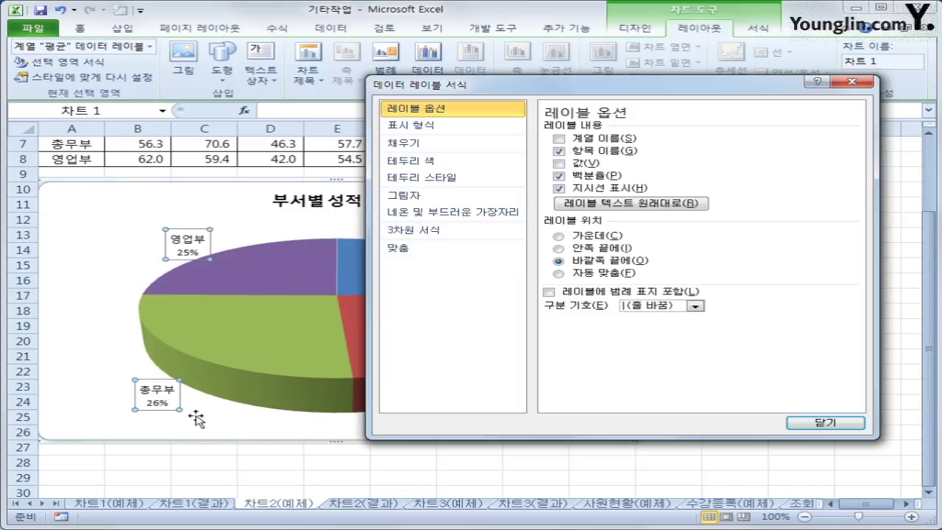
pyautogui.click(825, 423)
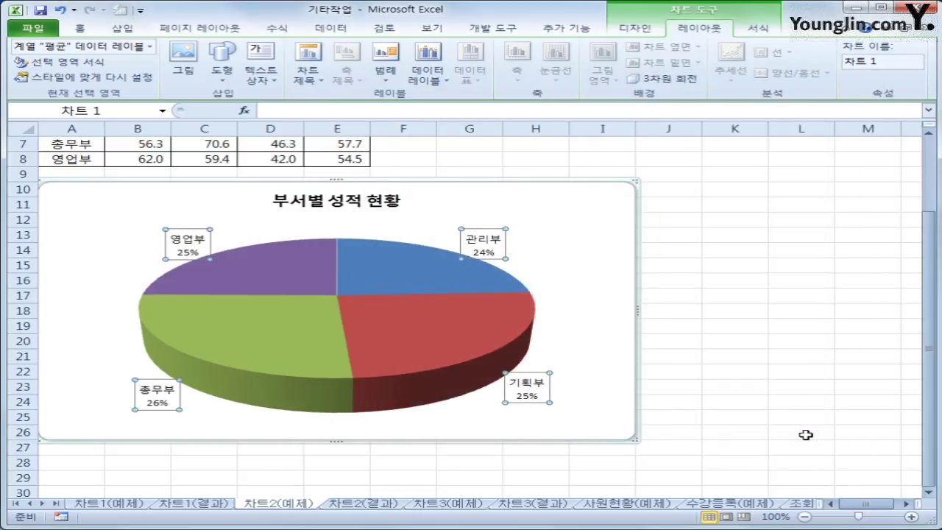
pyautogui.click(805, 435)
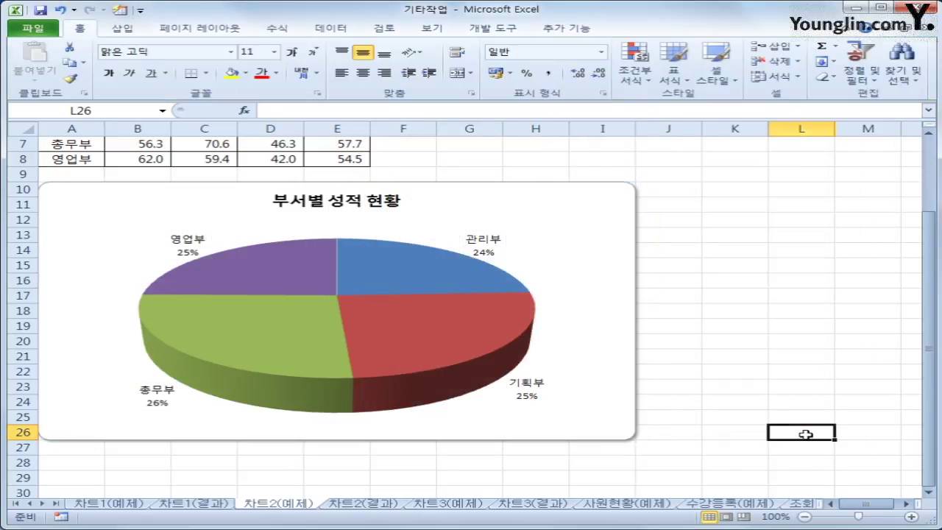
# Reopen the data label formatting for the pie series to review its label options, and close it
pyautogui.rightClick(375, 273)
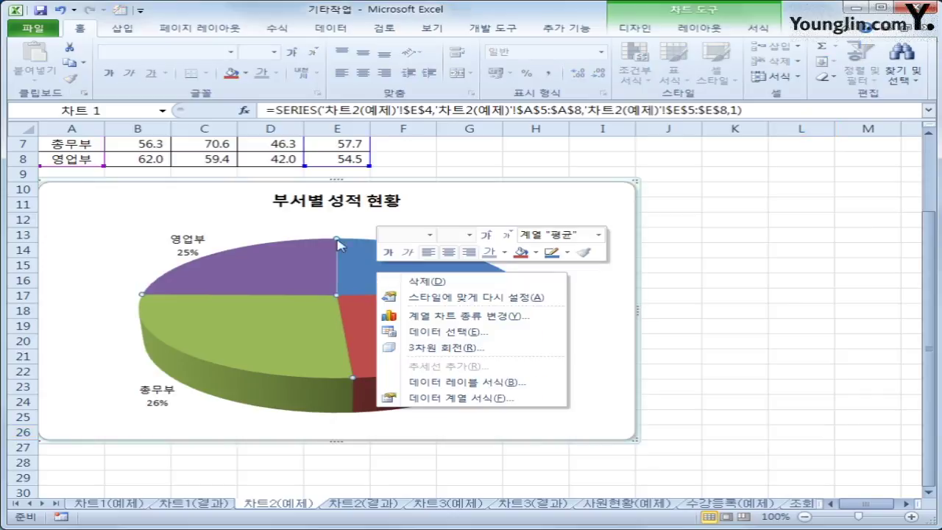
pyautogui.click(524, 381)
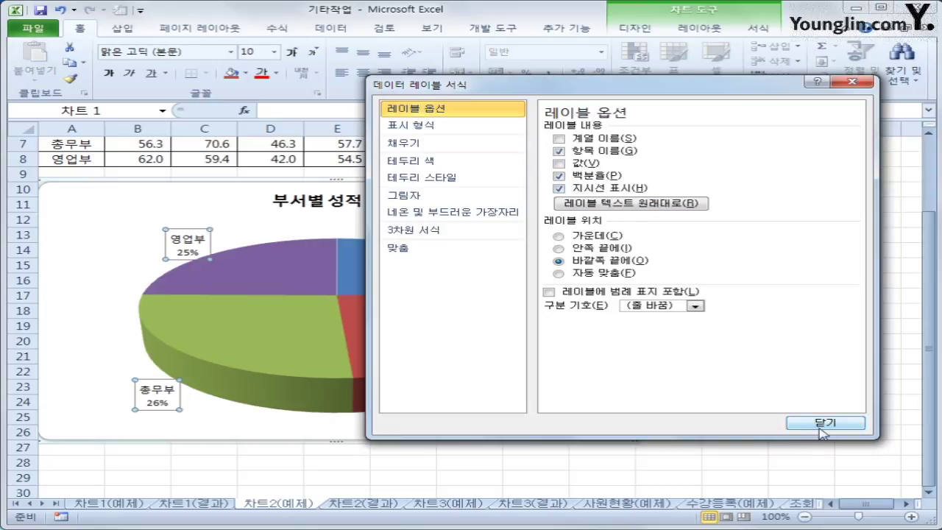
pyautogui.click(821, 423)
pyautogui.click(773, 404)
pyautogui.click(623, 278)
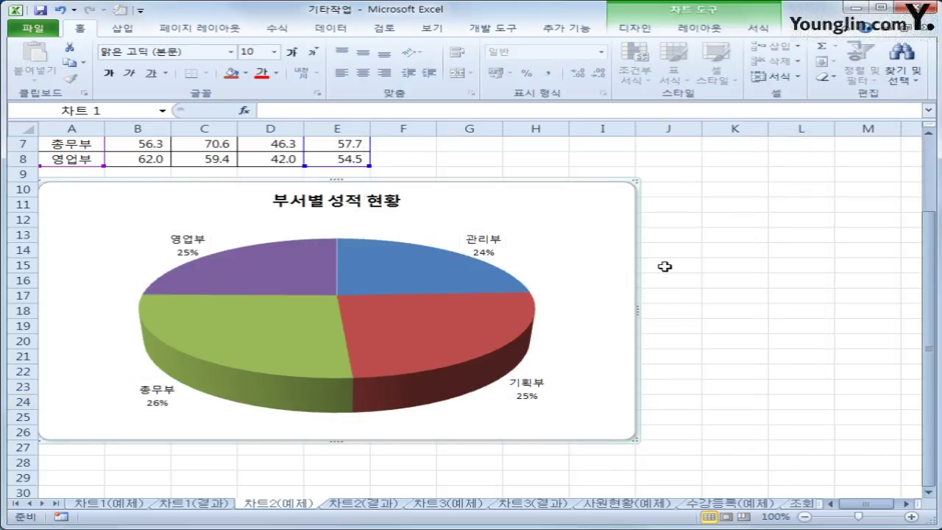
# Open the pie chart's additional data label options (기타 데이터 레이블 옵션) to examine the label settings, and close them
pyautogui.moveTo(459, 289)
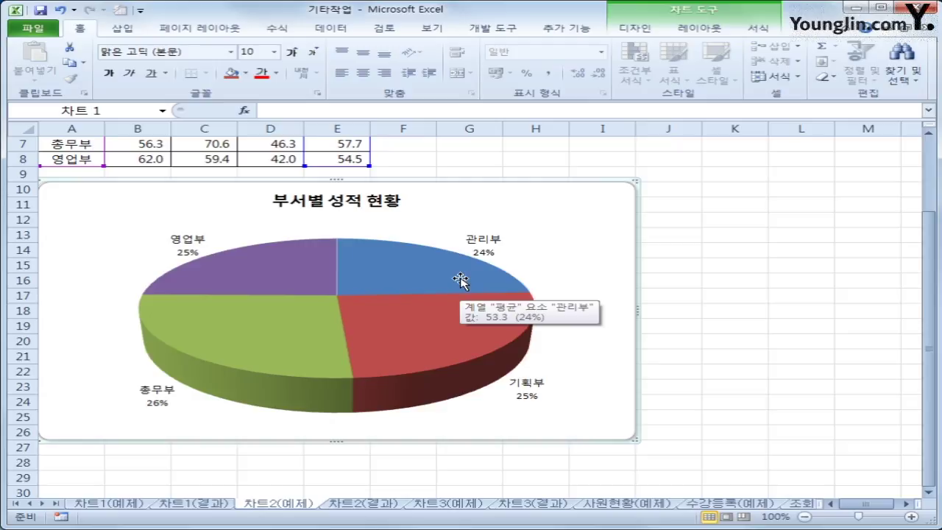
pyautogui.click(686, 29)
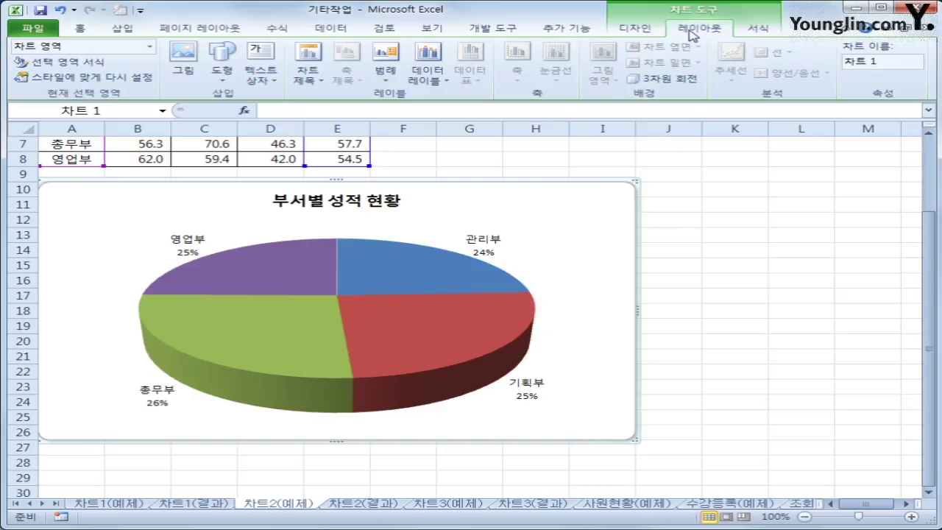
pyautogui.click(427, 73)
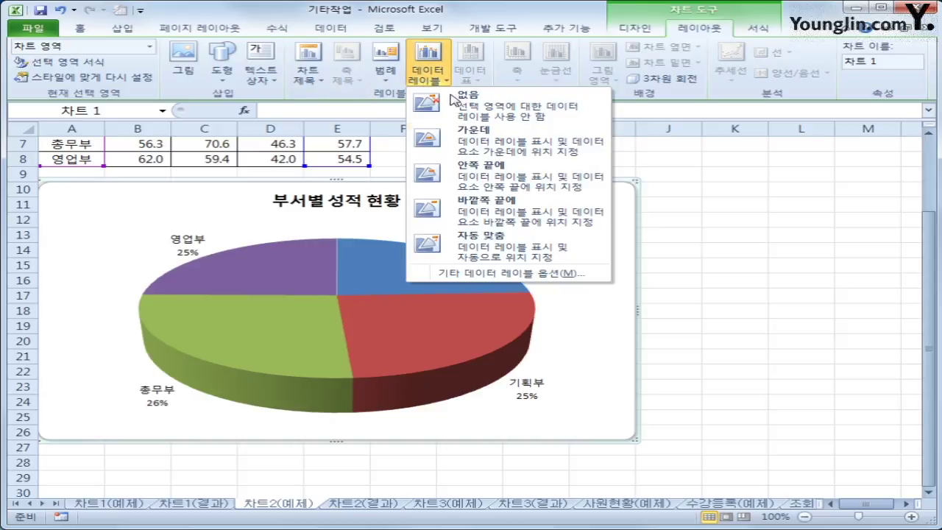
pyautogui.click(505, 274)
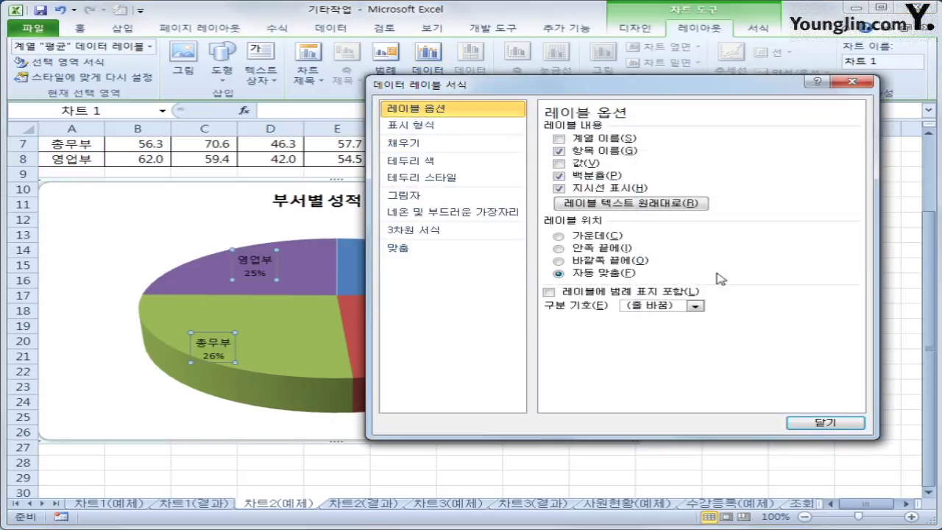
pyautogui.click(824, 422)
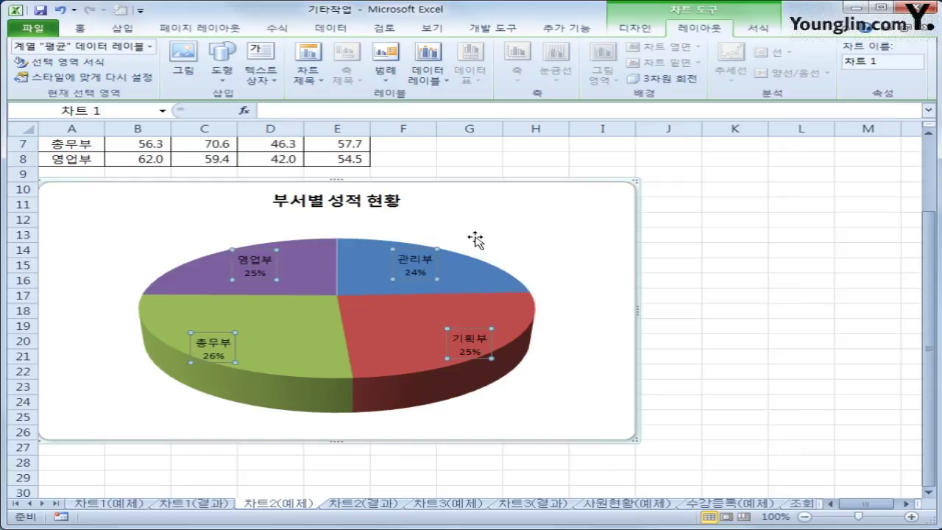
# Set the position of the pie chart's data labels back to the outside end (바깥쪽 끝에) and close the formatting
pyautogui.click(428, 73)
pyautogui.click(505, 272)
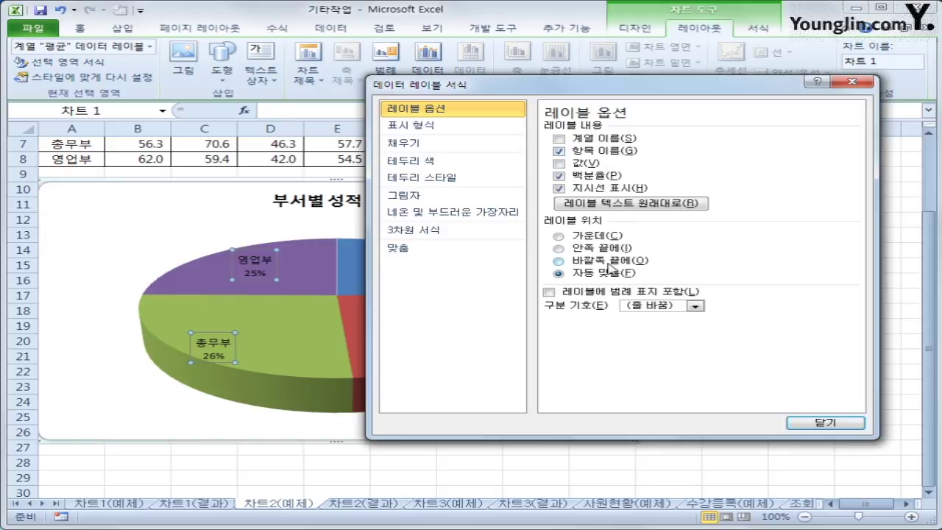
pyautogui.click(609, 262)
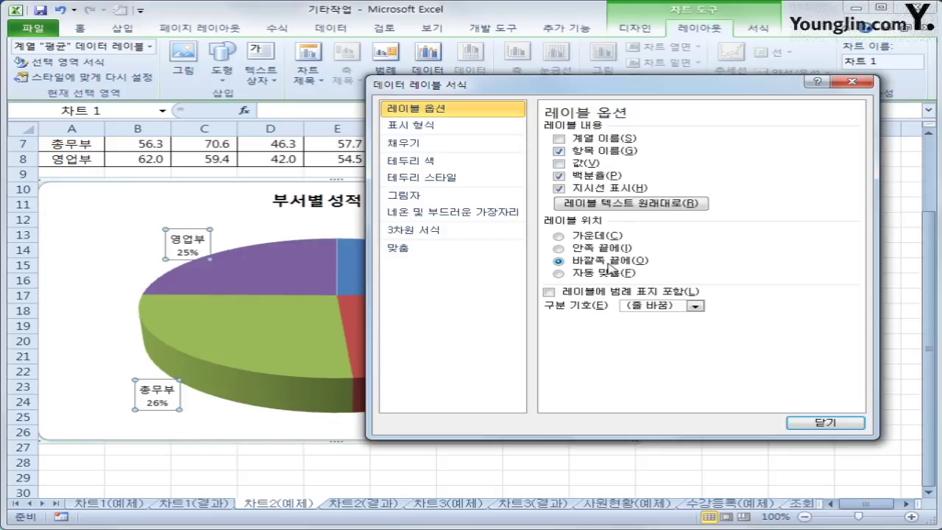
pyautogui.click(829, 433)
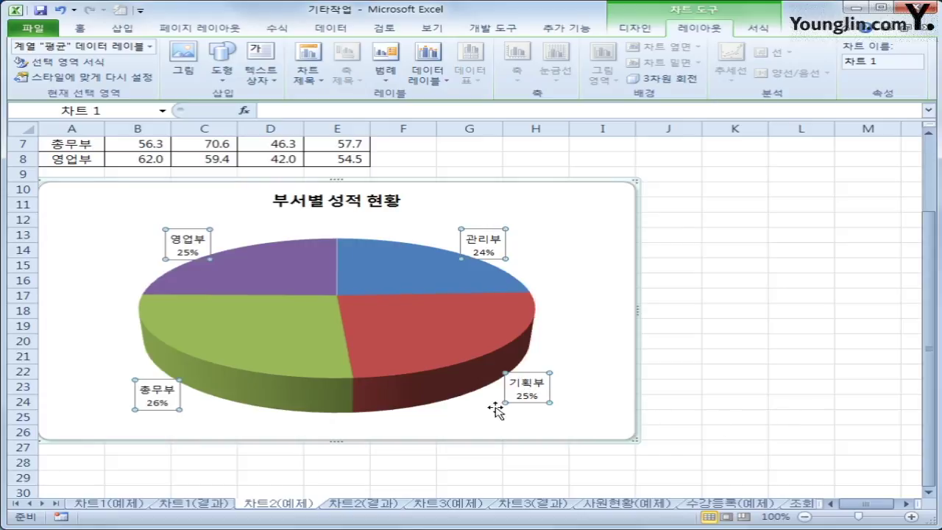
# Select only the red 기획부 slice and pull it outward from the centre of the pie
pyautogui.click(423, 333)
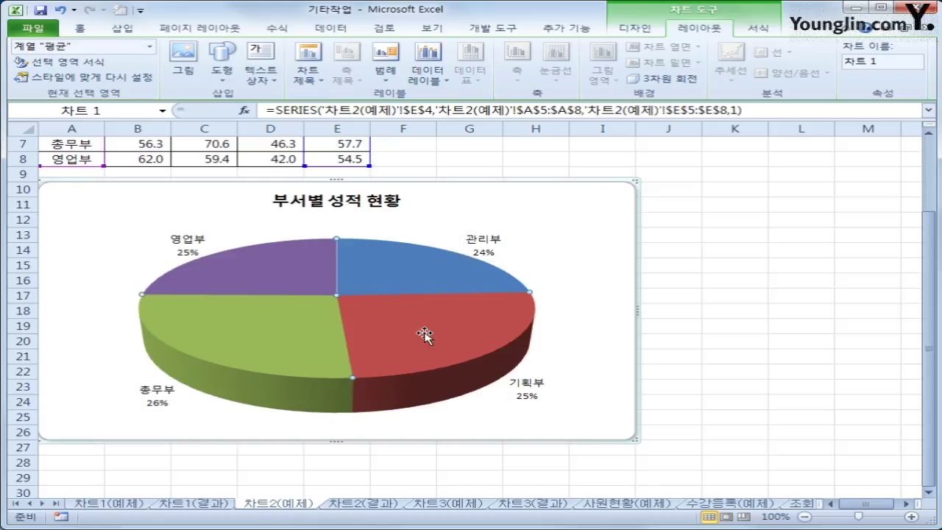
pyautogui.click(423, 333)
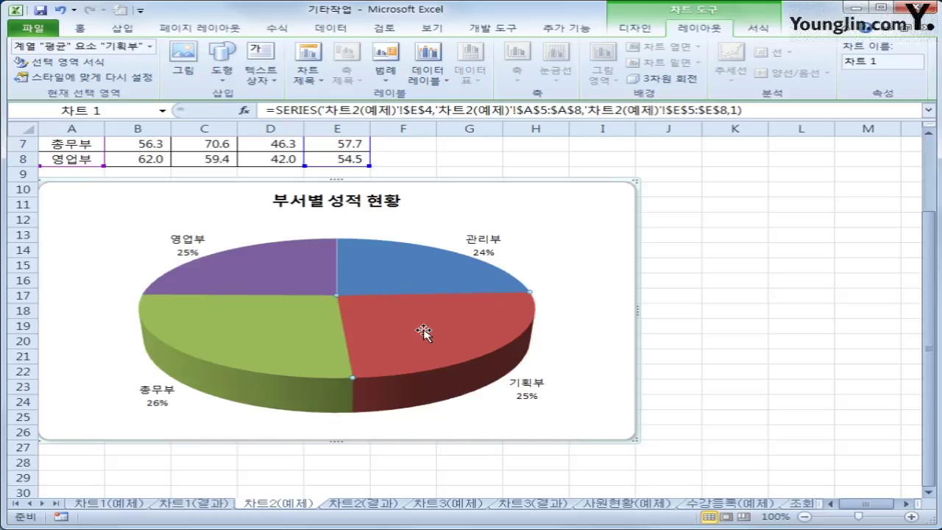
pyautogui.moveTo(424, 333); pyautogui.dragTo(444, 348)
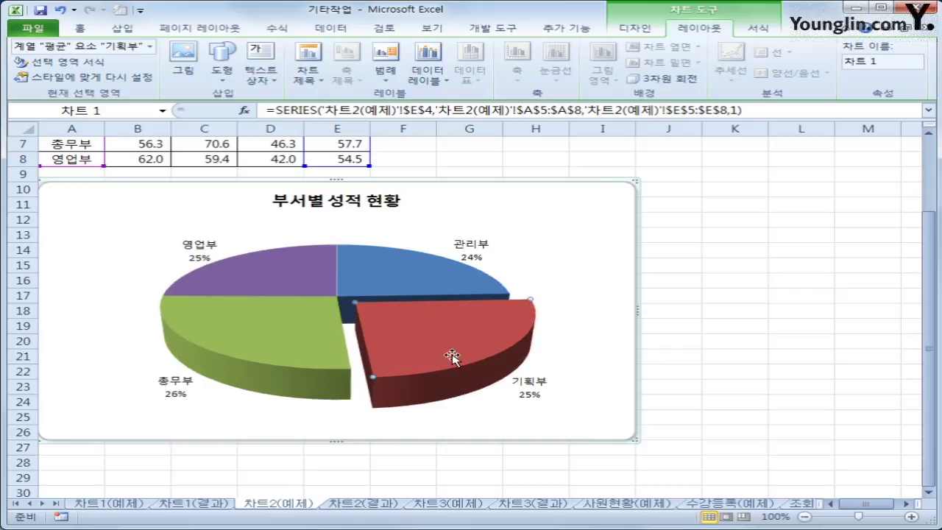
# Draw an ellipse about 2.25 cm wide and 0.87 cm high around the 관리부 average in cell E5 and remove its fill
pyautogui.moveTo(401, 344)
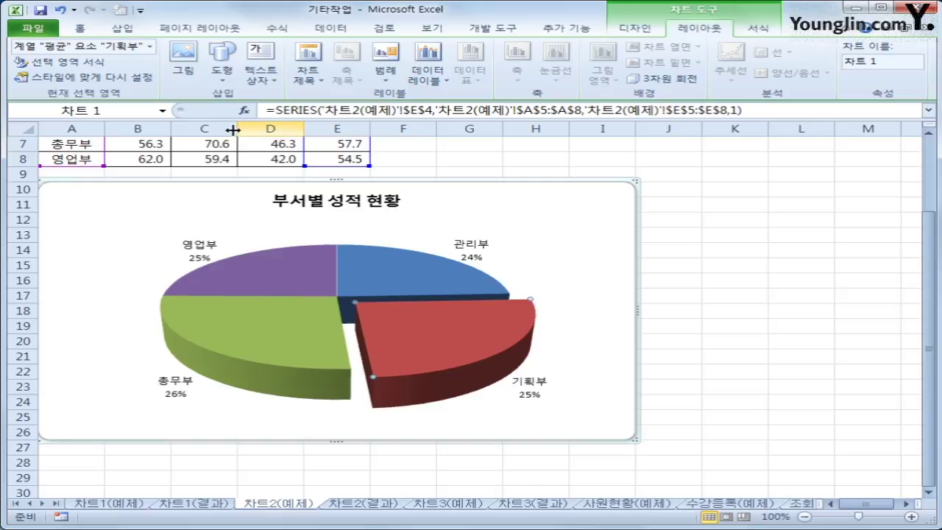
pyautogui.click(231, 77)
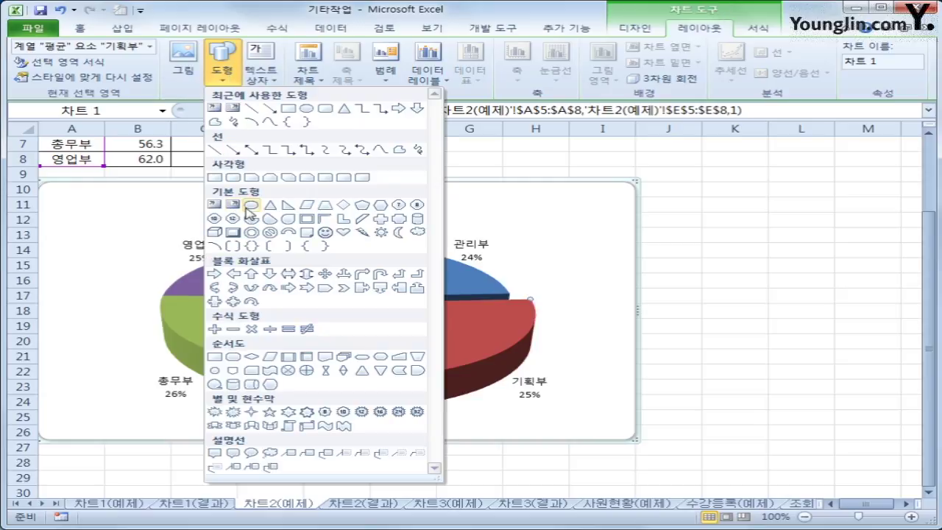
pyautogui.click(246, 206)
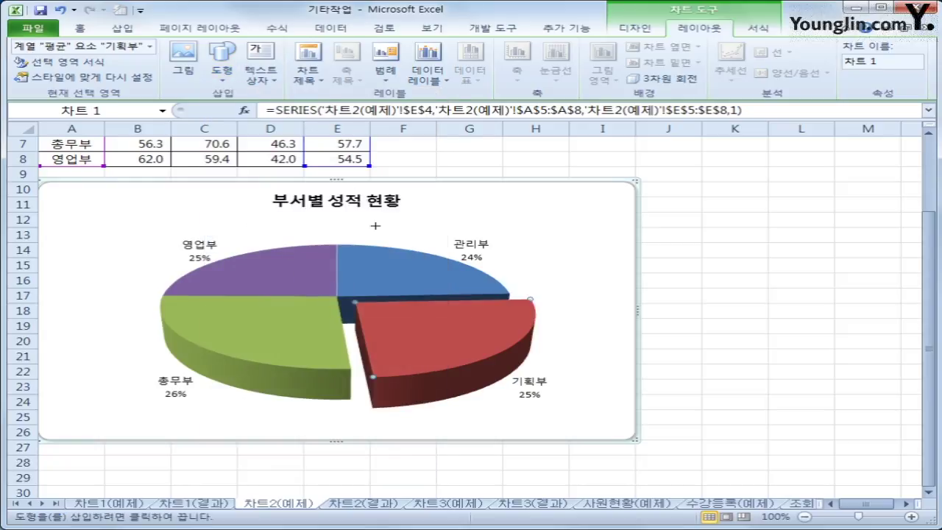
pyautogui.scroll(2, 412, 235)
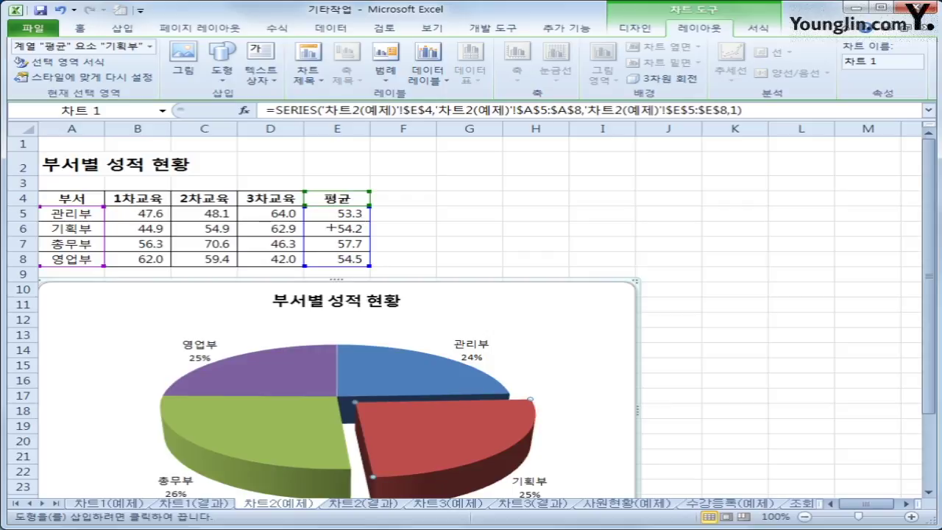
pyautogui.moveTo(296, 199); pyautogui.dragTo(377, 223)
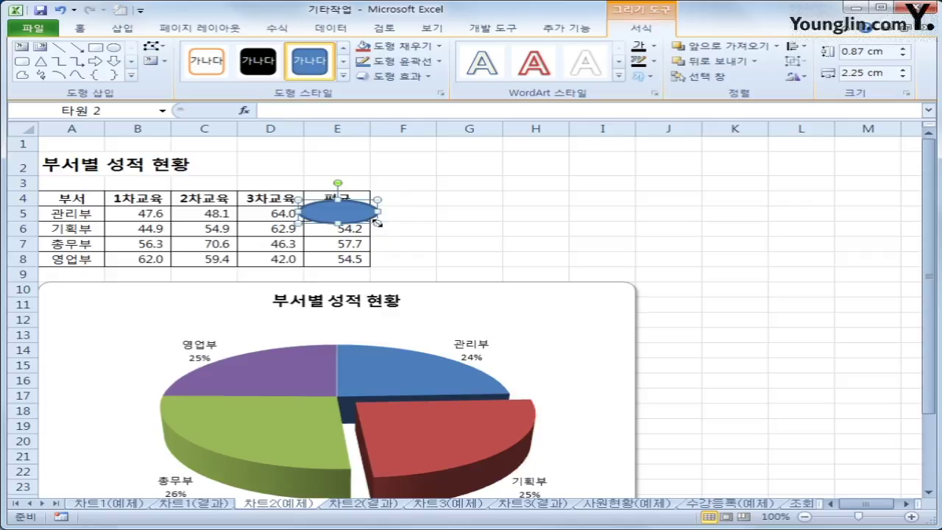
pyautogui.click(427, 47)
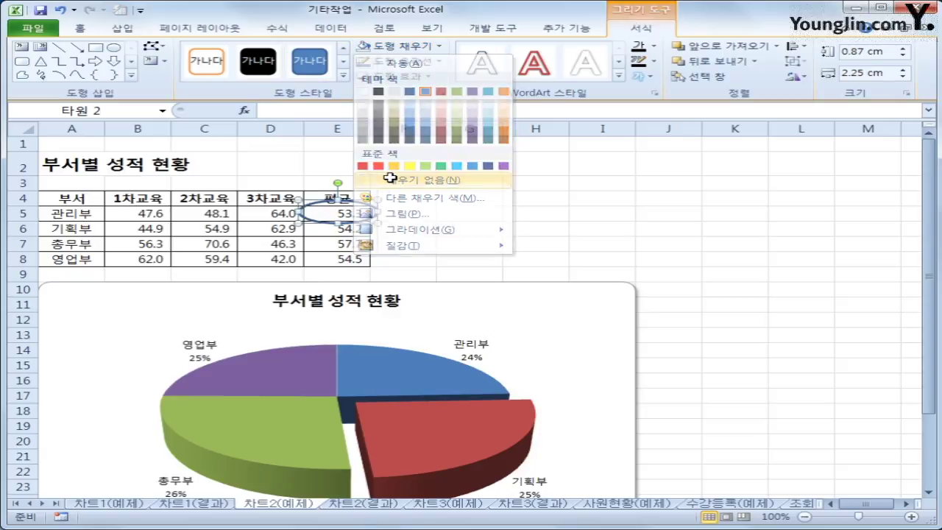
pyautogui.click(391, 181)
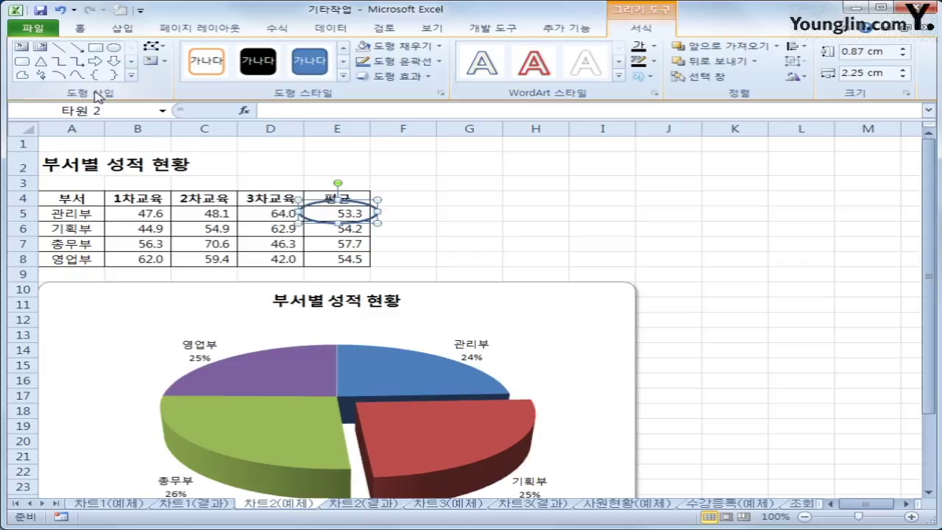
# Draw a straight arrow from the ellipse's lower right edge to the blue 관리부 slice and make its outline red
pyautogui.click(82, 48)
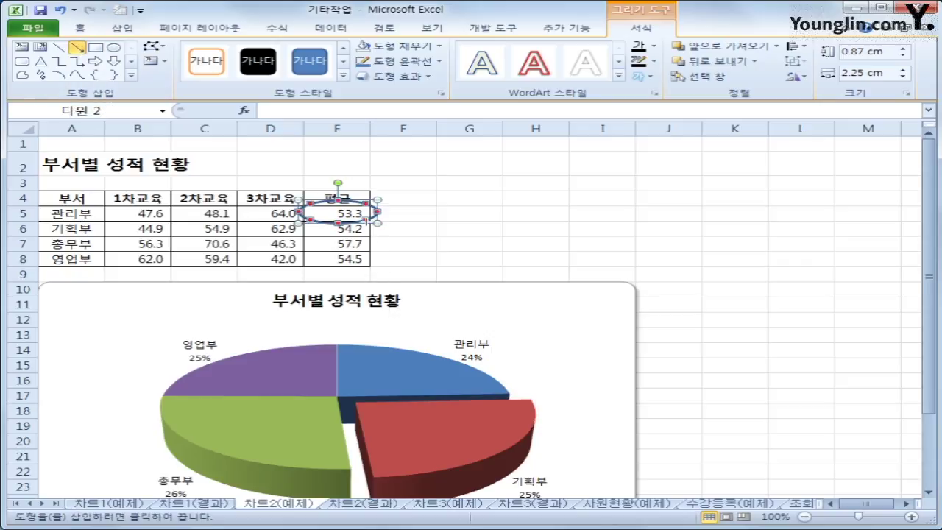
pyautogui.moveTo(376, 220); pyautogui.dragTo(430, 367)
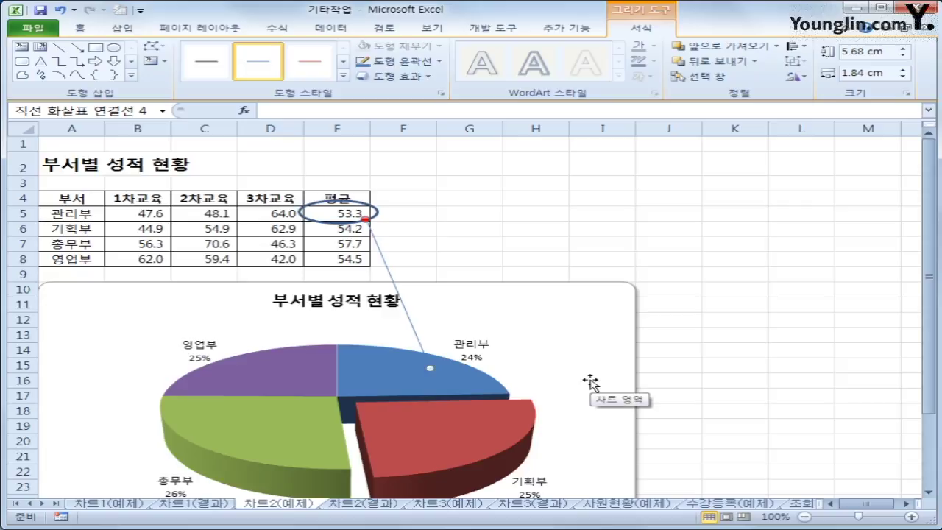
pyautogui.click(412, 62)
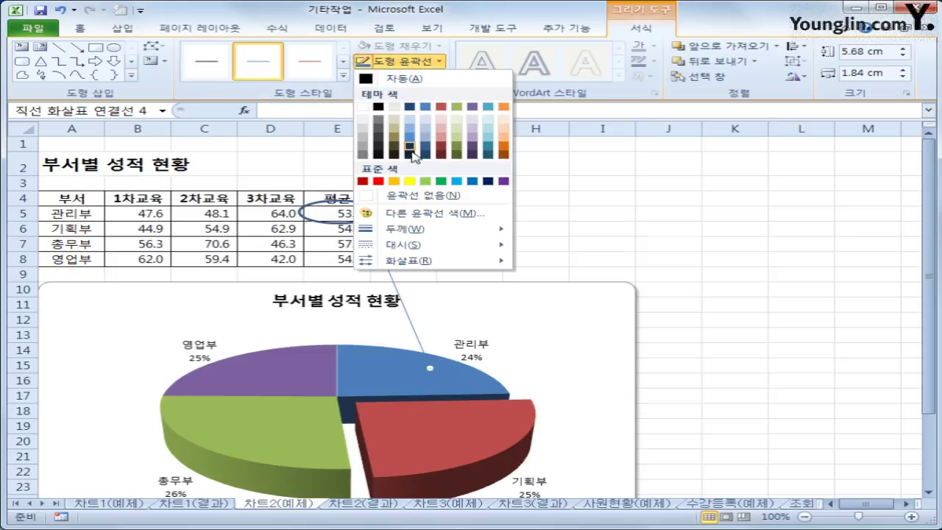
pyautogui.click(379, 182)
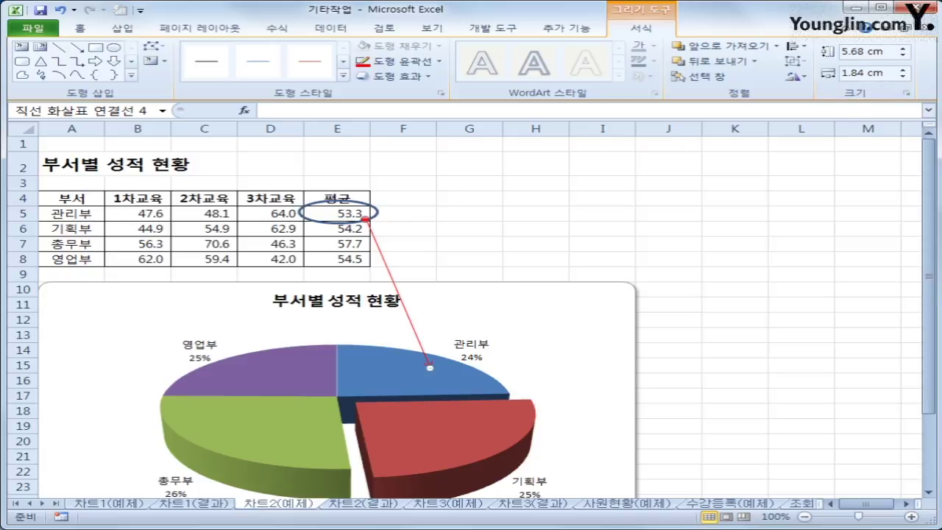
# Switch to the 차트3(예제) sheet and select the header cells 이름 (B2) and 목표액 to 달성액 (E2:F2)
pyautogui.click(396, 506)
pyautogui.click(431, 508)
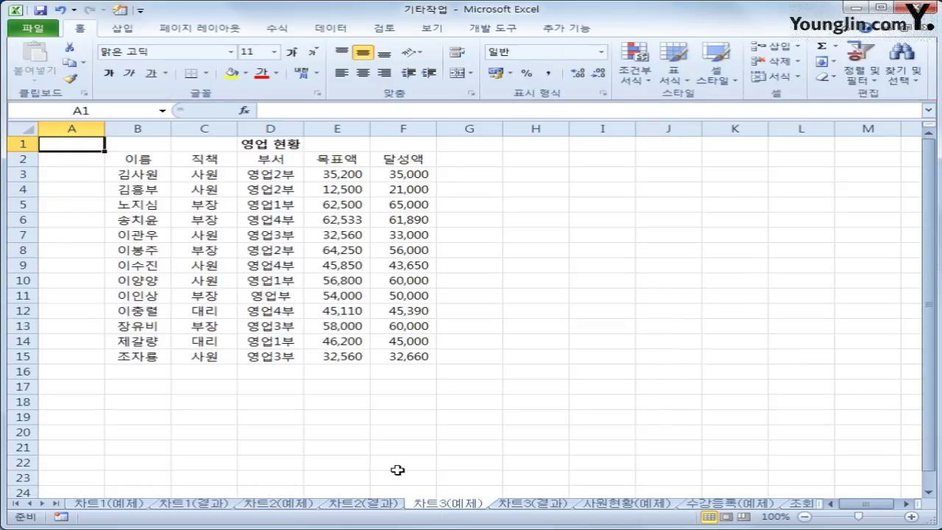
pyautogui.scroll(-4, 397, 469)
pyautogui.scroll(4, 397, 470)
pyautogui.click(134, 159)
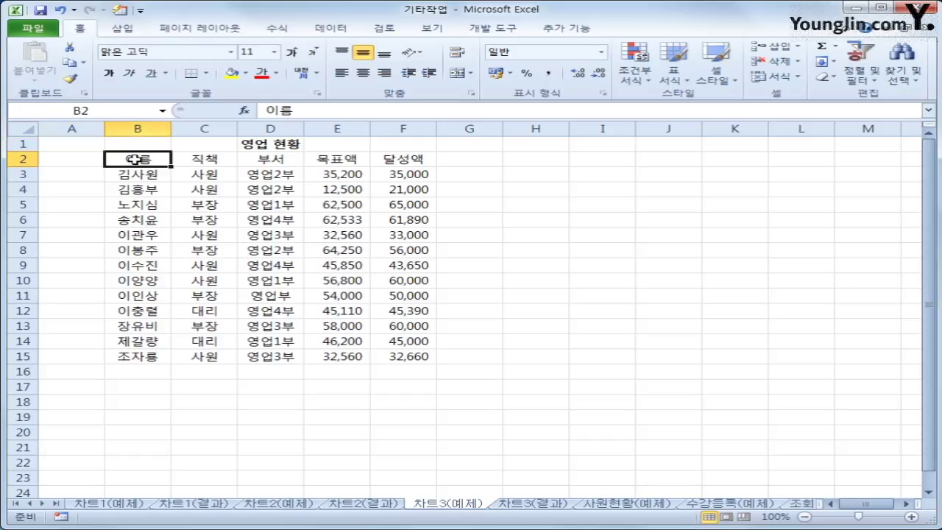
pyautogui.moveTo(323, 158); pyautogui.dragTo(383, 158)
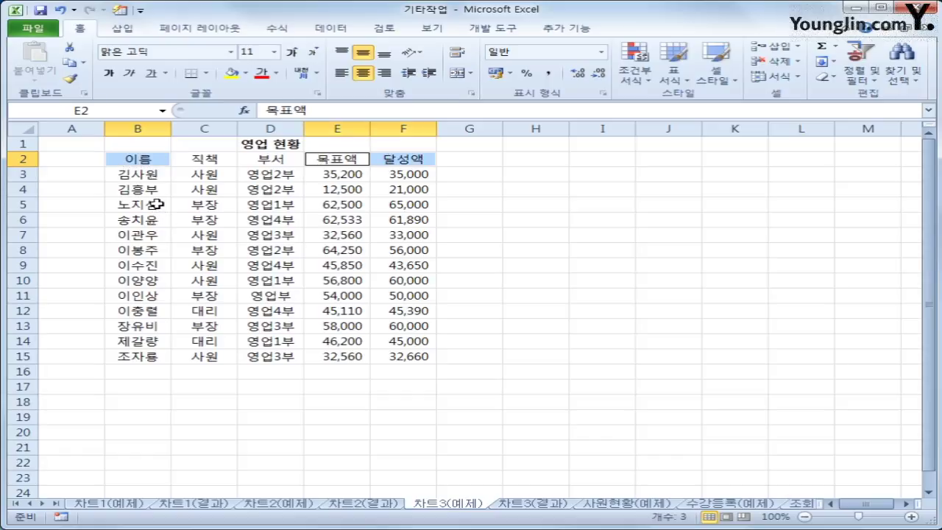
# Add the 이름, 목표액 and 달성액 cells of the 부장 rows 5, 6, 8, 11 and 13 to the selection
pyautogui.moveTo(157, 204); pyautogui.dragTo(156, 225)
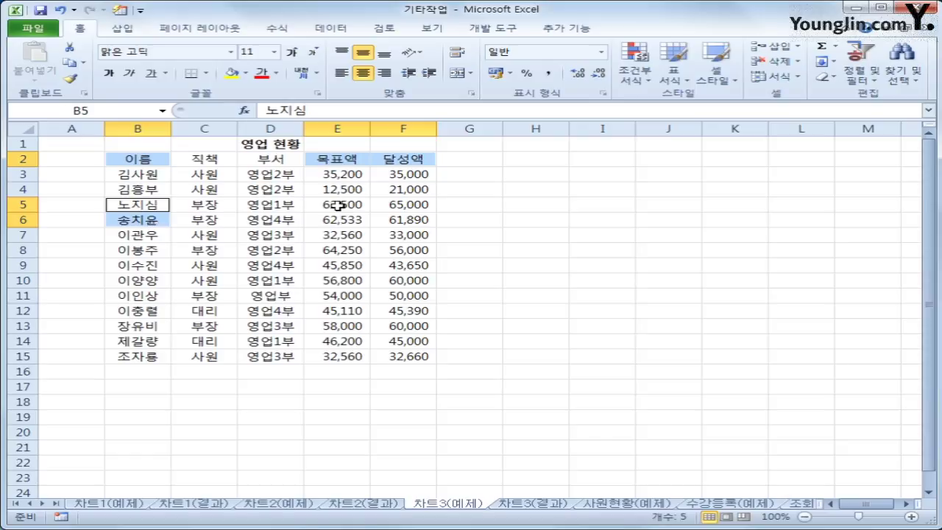
pyautogui.moveTo(337, 204); pyautogui.dragTo(409, 224)
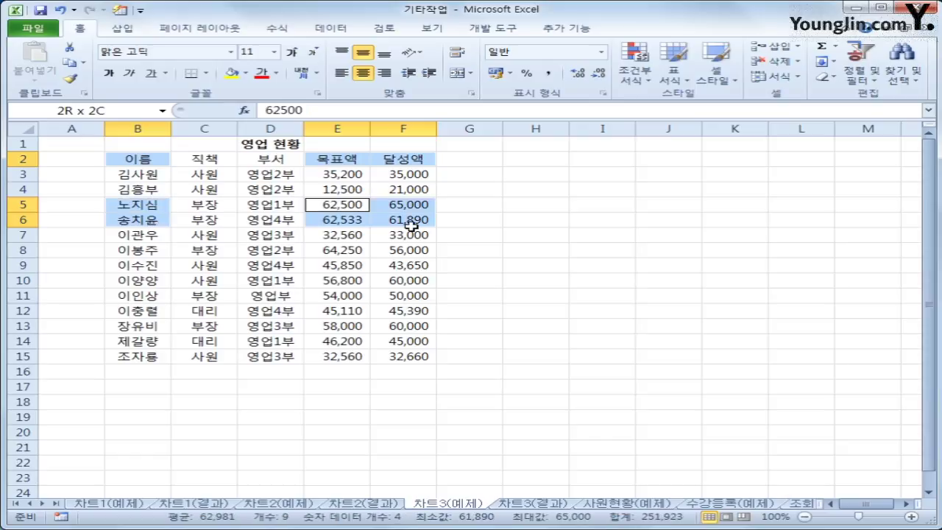
pyautogui.keyDown('ctrl'); pyautogui.click(156, 250); pyautogui.keyUp('ctrl')
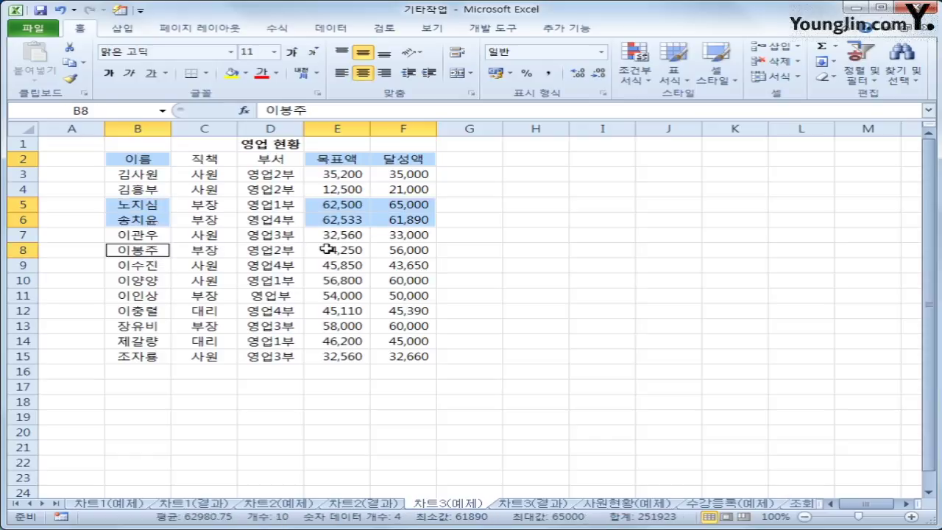
pyautogui.moveTo(326, 249); pyautogui.dragTo(434, 251)
pyautogui.keyDown('ctrl'); pyautogui.click(151, 298); pyautogui.keyUp('ctrl')
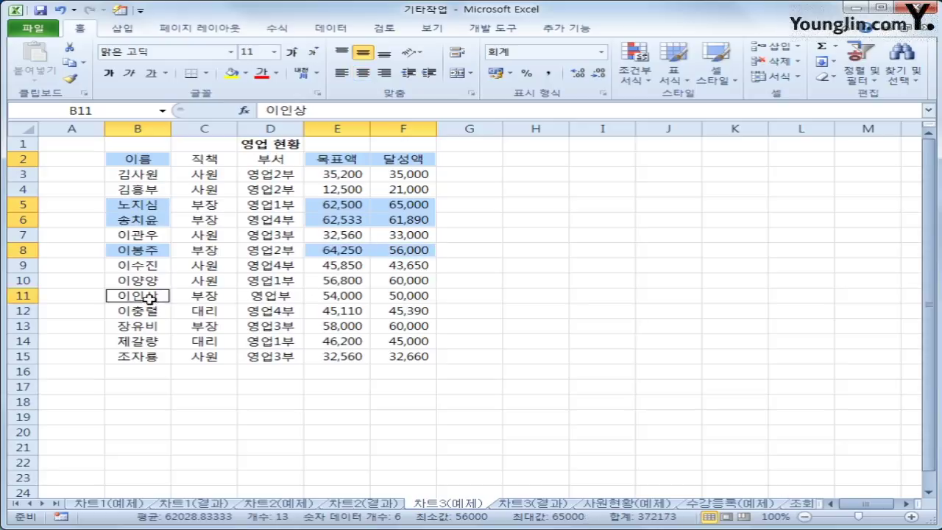
pyautogui.keyDown('ctrl'); pyautogui.click(324, 295); pyautogui.keyUp('ctrl')
pyautogui.moveTo(356, 295); pyautogui.dragTo(390, 296)
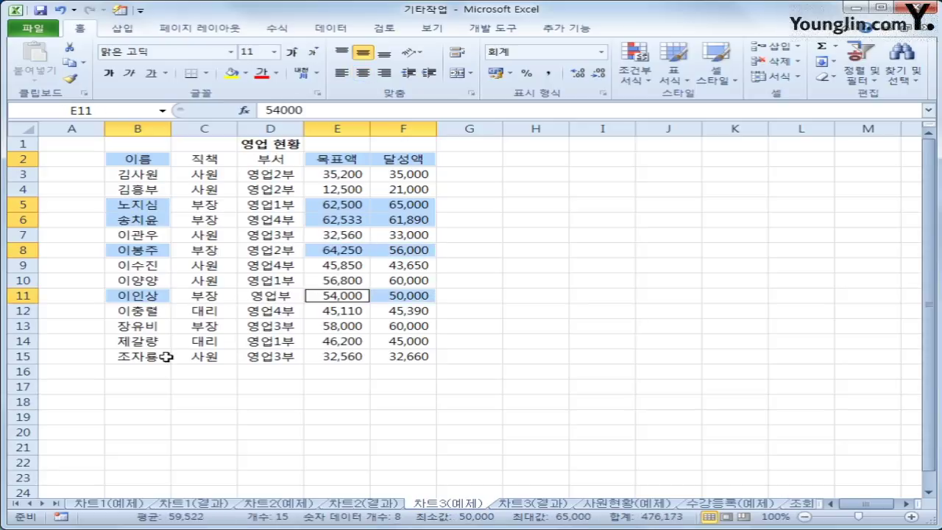
pyautogui.keyDown('ctrl'); pyautogui.click(151, 326); pyautogui.keyUp('ctrl')
pyautogui.moveTo(326, 326); pyautogui.dragTo(398, 326)
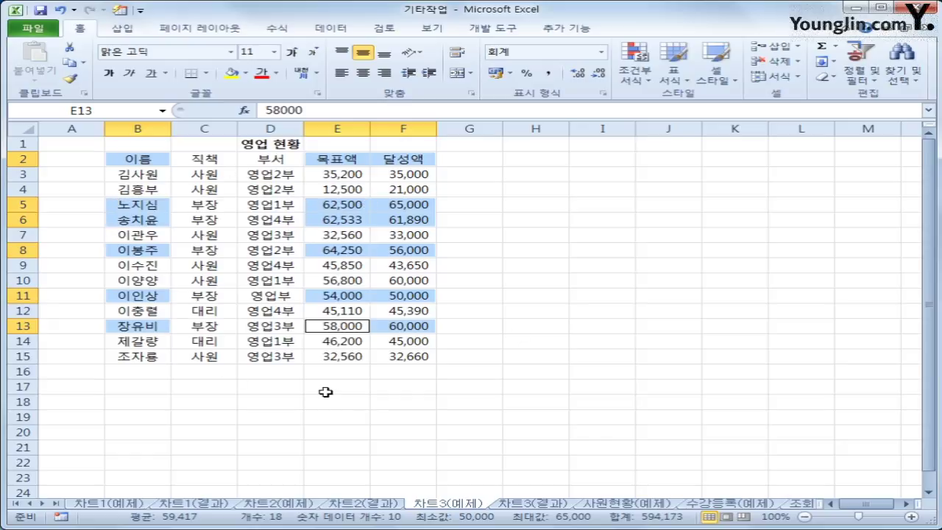
# Insert a 2-D clustered column chart (2차원 세로 막대형) from the selected cells
pyautogui.click(131, 30)
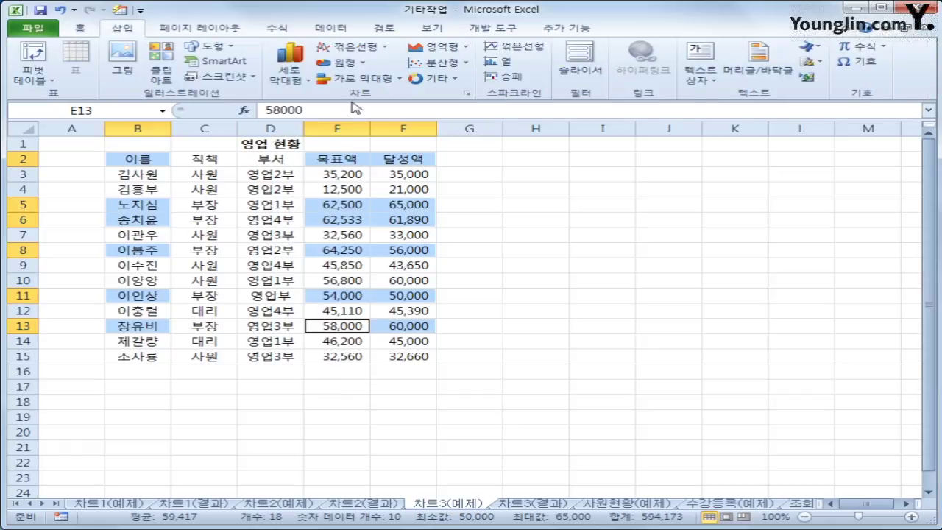
pyautogui.click(289, 74)
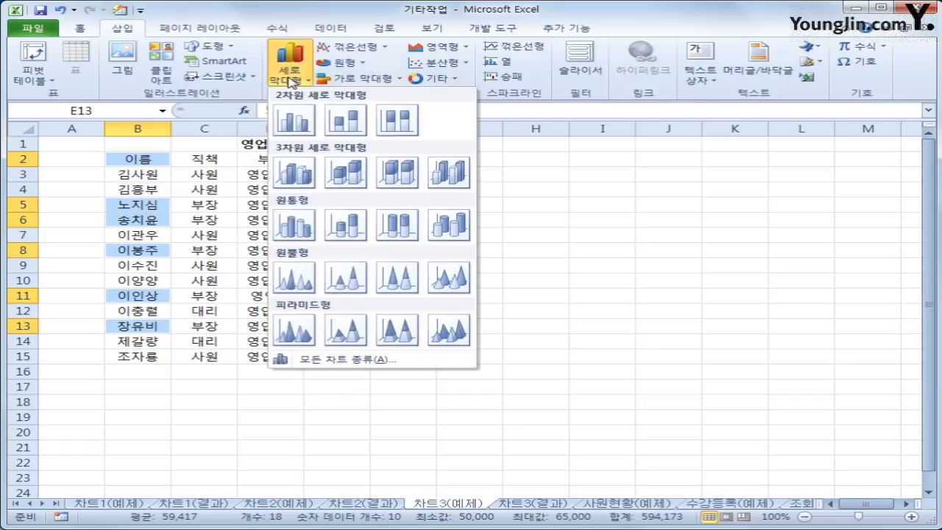
pyautogui.click(298, 132)
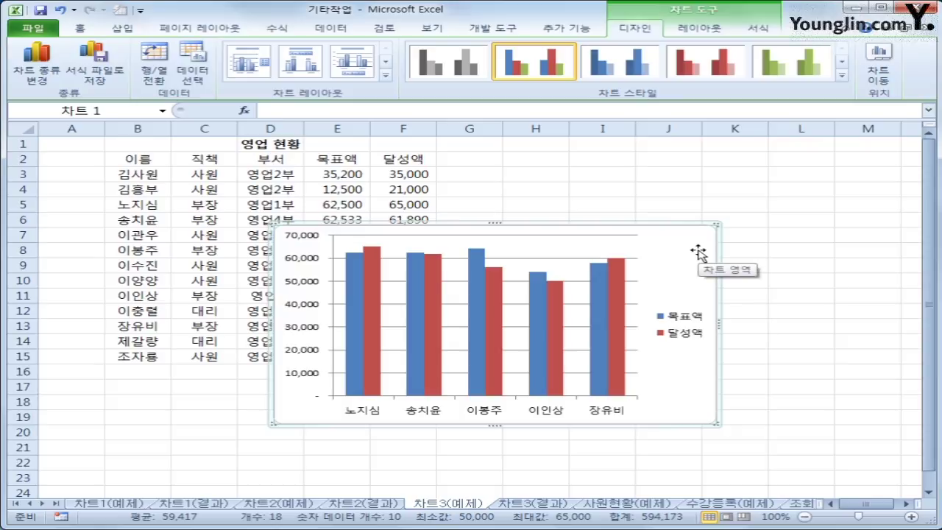
# Move the column chart below the data table and resize it to cover about B17:G30
pyautogui.moveTo(696, 251); pyautogui.dragTo(526, 407)
pyautogui.scroll(-4, 526, 406)
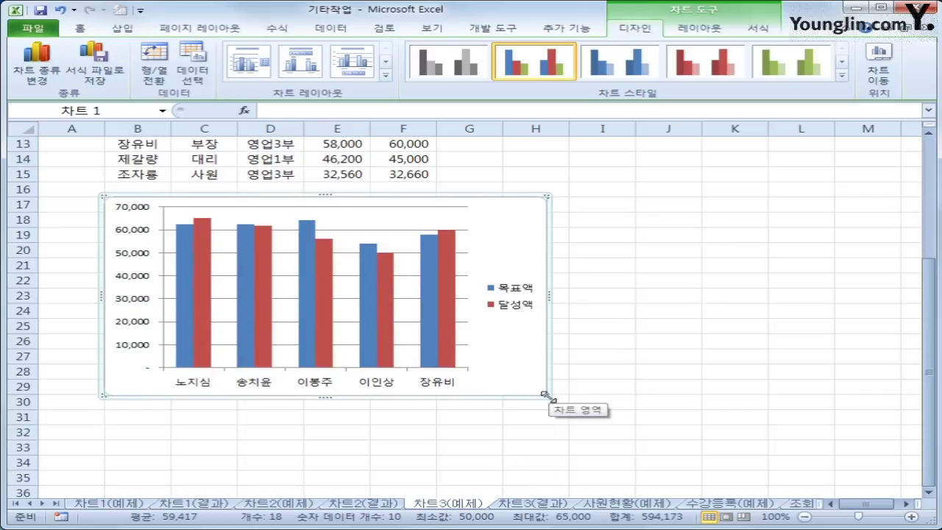
pyautogui.moveTo(545, 395); pyautogui.dragTo(525, 406)
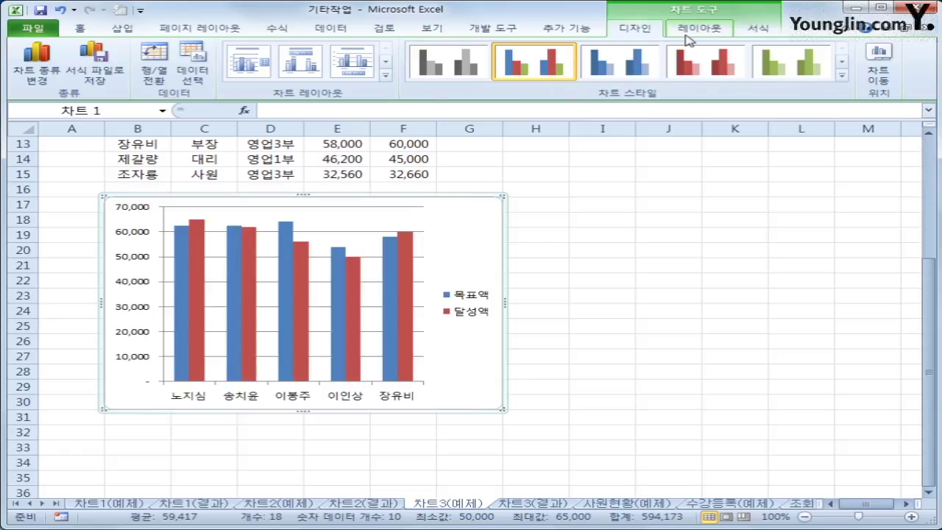
# Add a title above the chart's plot area with the text 영업현황
pyautogui.click(689, 37)
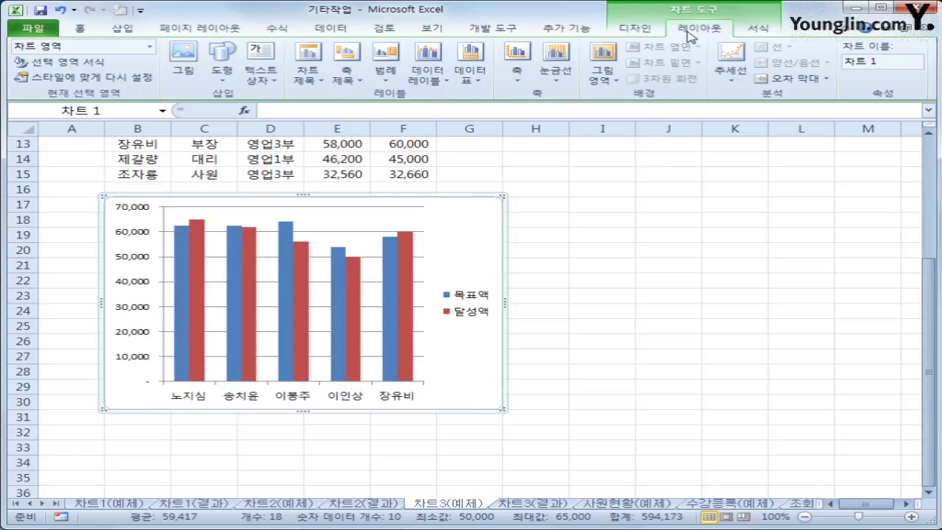
pyautogui.click(308, 74)
pyautogui.click(354, 169)
pyautogui.moveTo(258, 219); pyautogui.dragTo(353, 222)
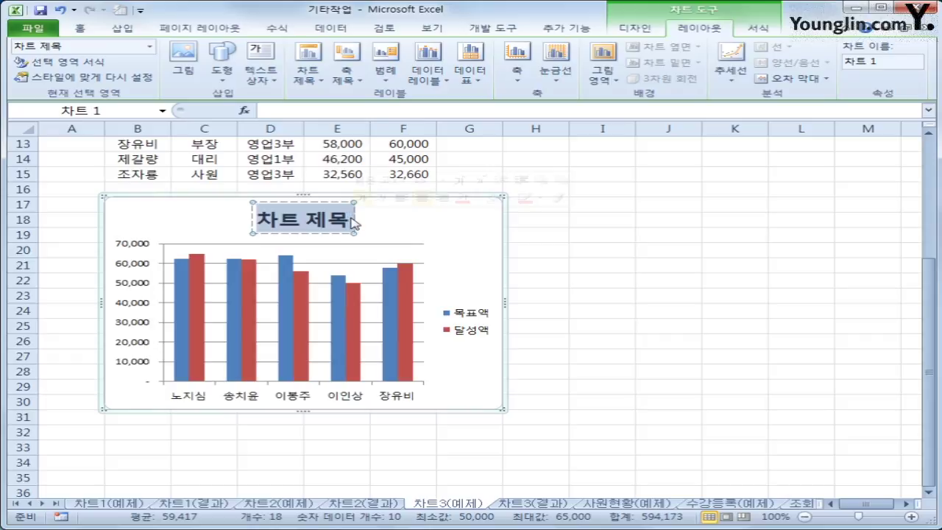
pyautogui.write('영업현황')
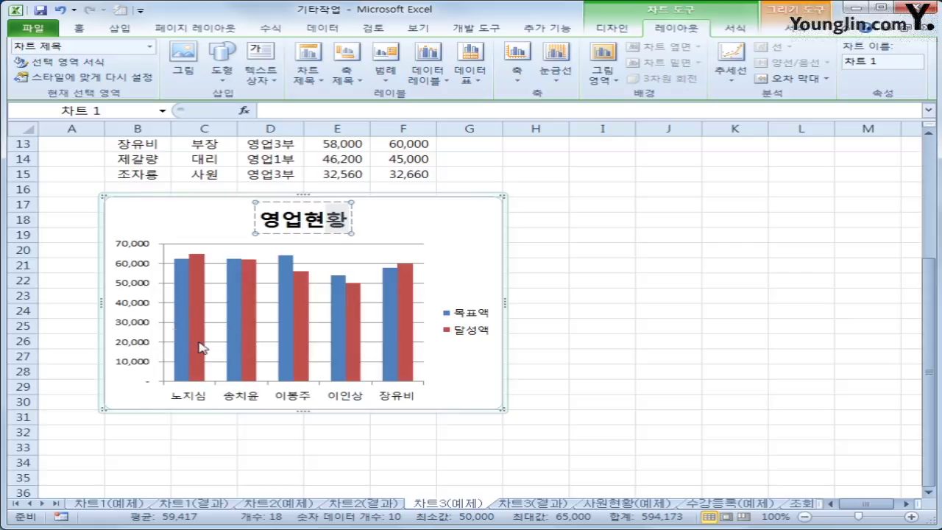
# Change the chart type of the red 달성액 series to a line with markers (표식이 있는 꺾은선형)
pyautogui.click(200, 311)
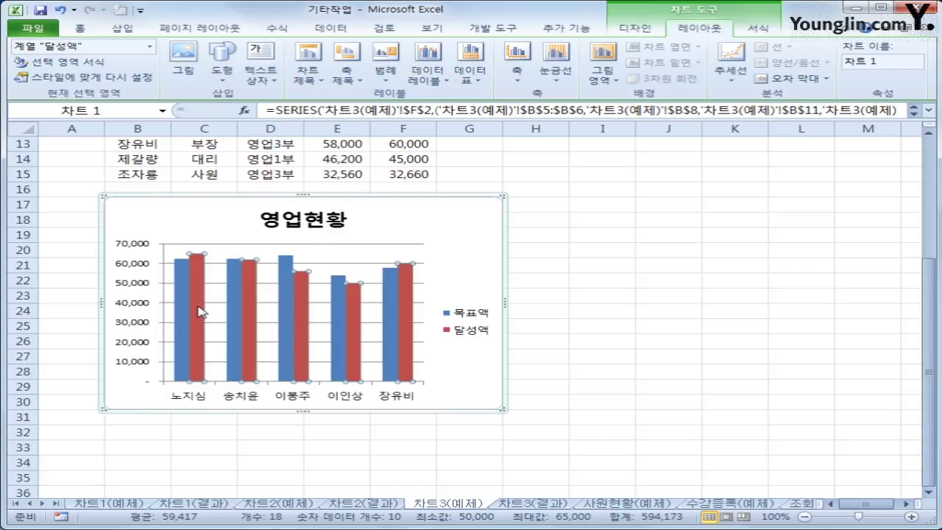
pyautogui.rightClick(200, 312)
pyautogui.click(330, 354)
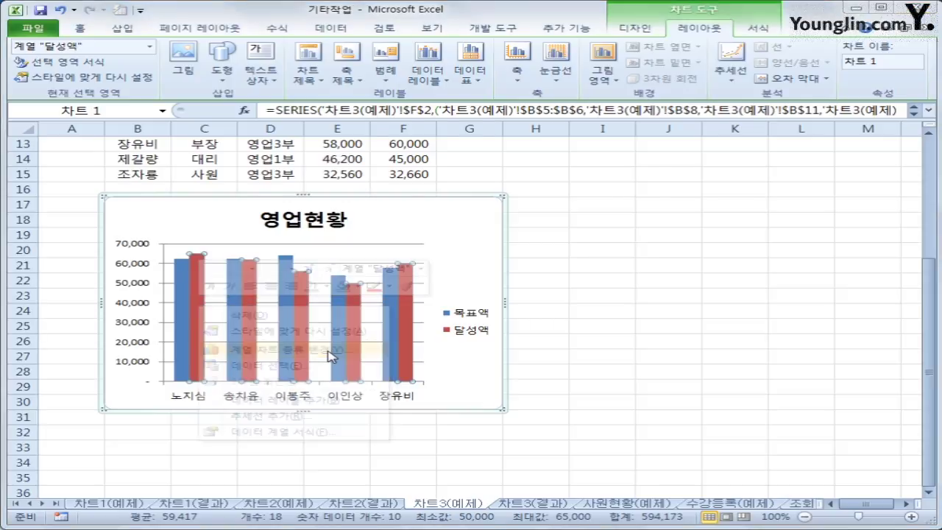
pyautogui.click(543, 269)
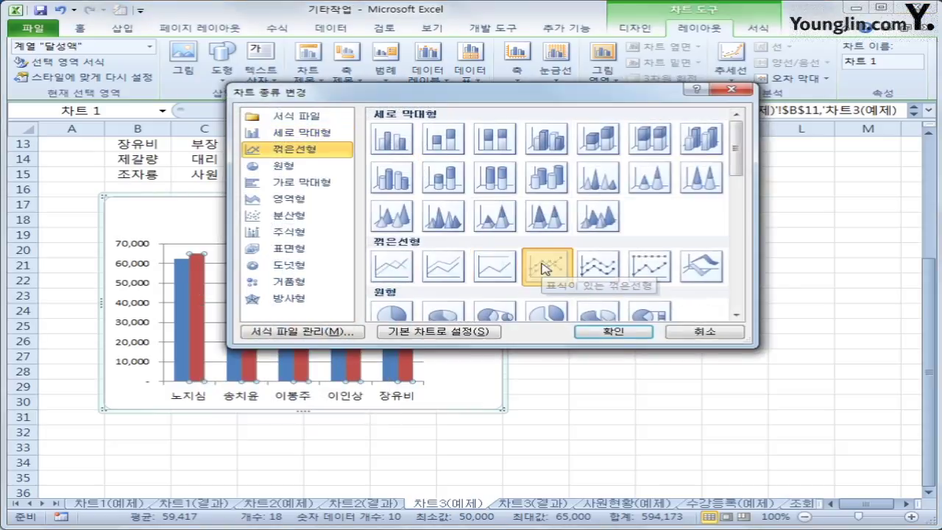
pyautogui.click(612, 332)
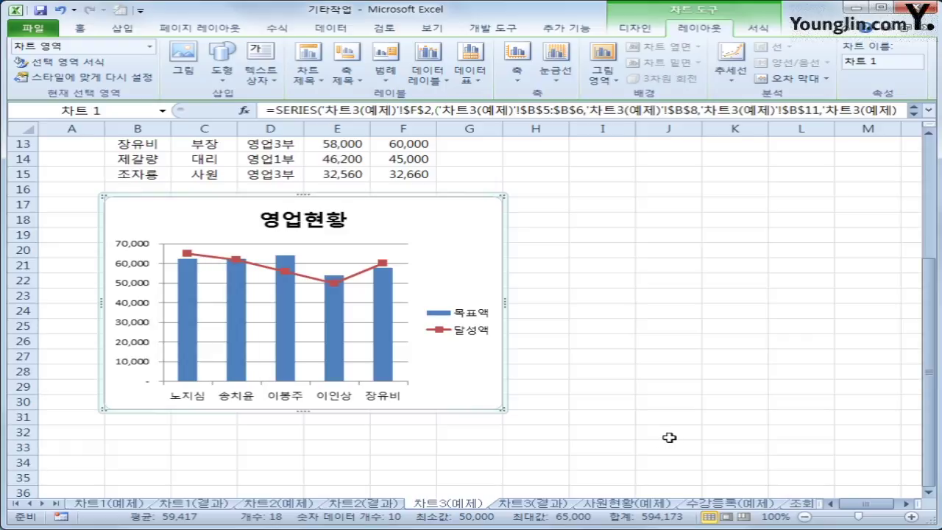
# Assign the 달성액 line series to the secondary axis (보조 축) and close the series formatting
pyautogui.click(147, 293)
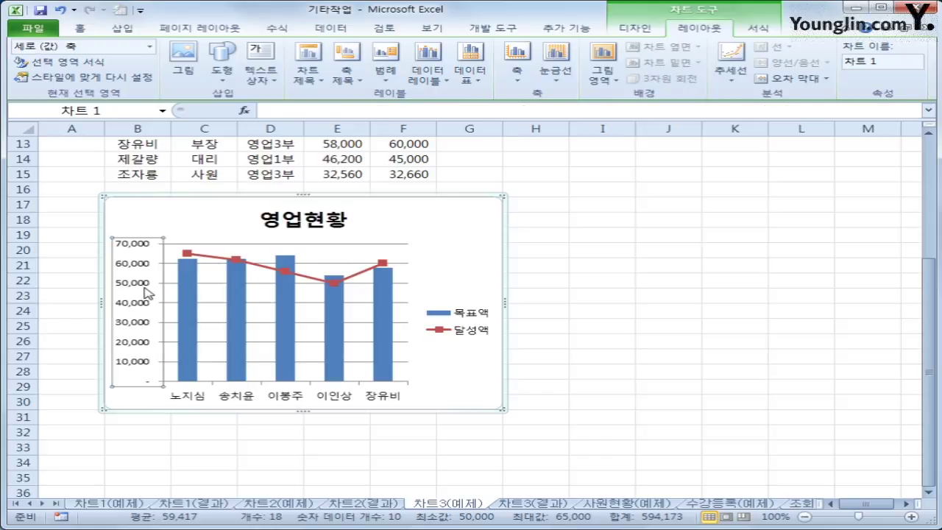
pyautogui.click(330, 281)
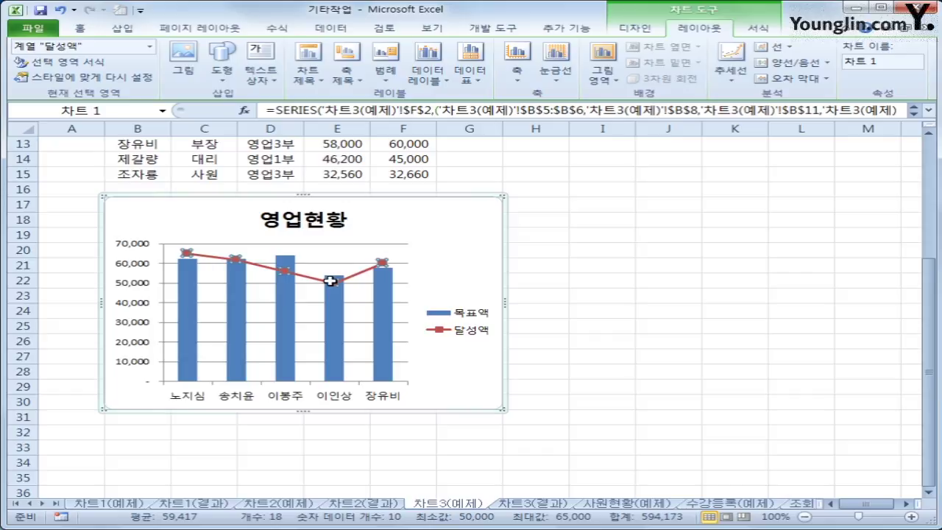
pyautogui.rightClick(330, 280)
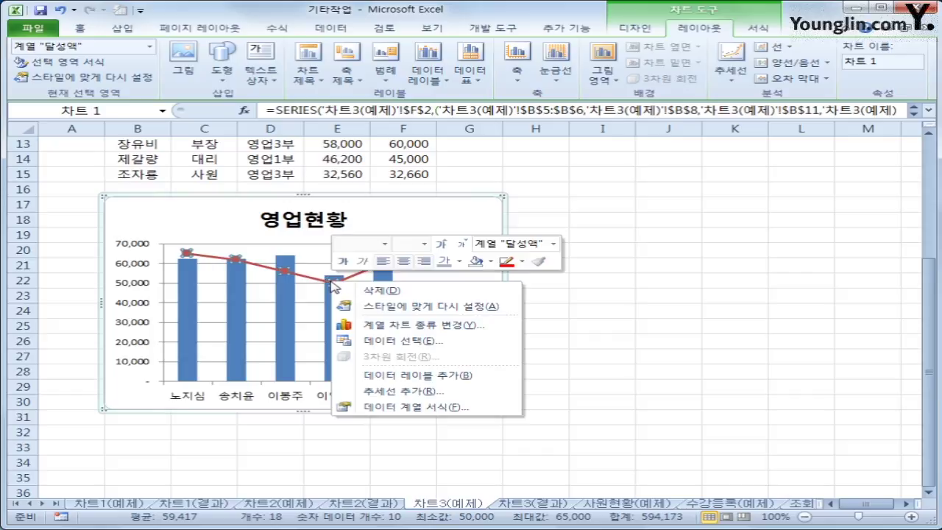
pyautogui.click(404, 407)
pyautogui.click(592, 153)
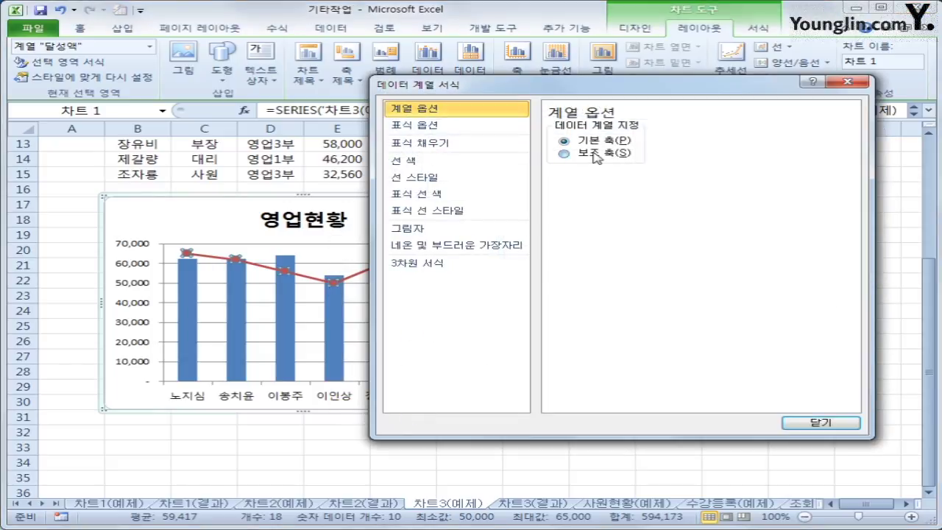
pyautogui.click(832, 423)
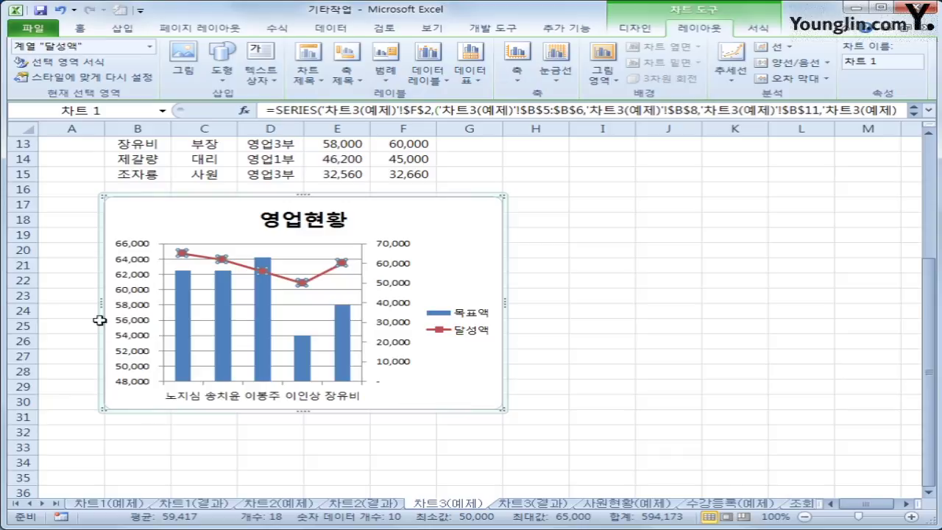
# Set the primary vertical axis number format to 숫자 with 0 decimal places and the thousands separator, and close the formatting
pyautogui.click(130, 281)
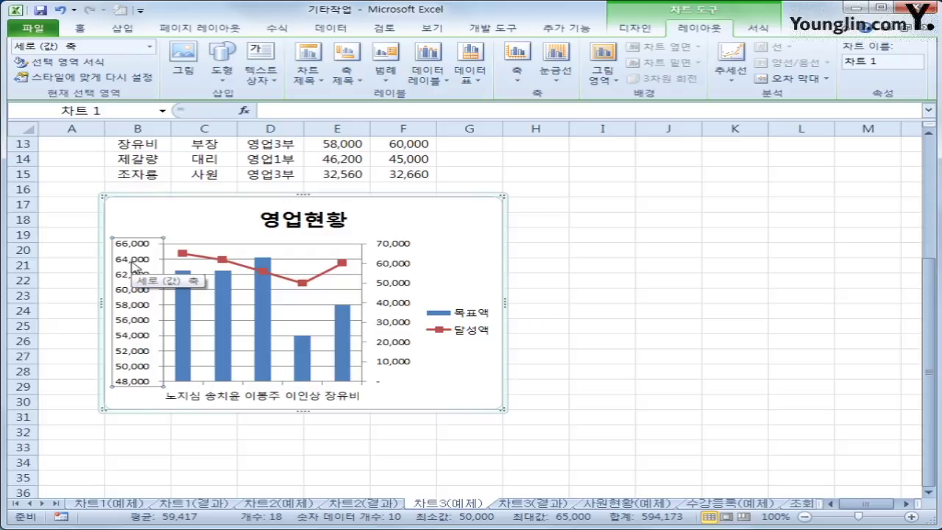
pyautogui.rightClick(133, 266)
pyautogui.click(206, 407)
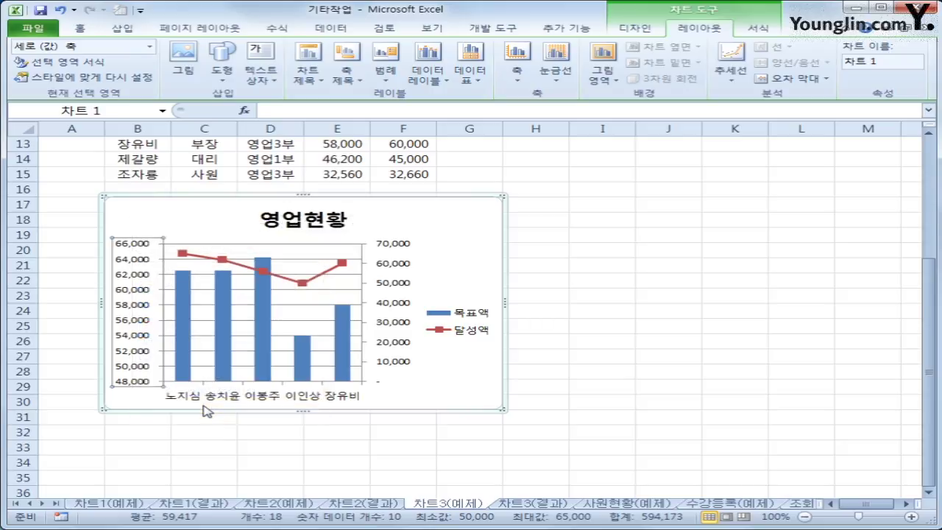
pyautogui.click(396, 131)
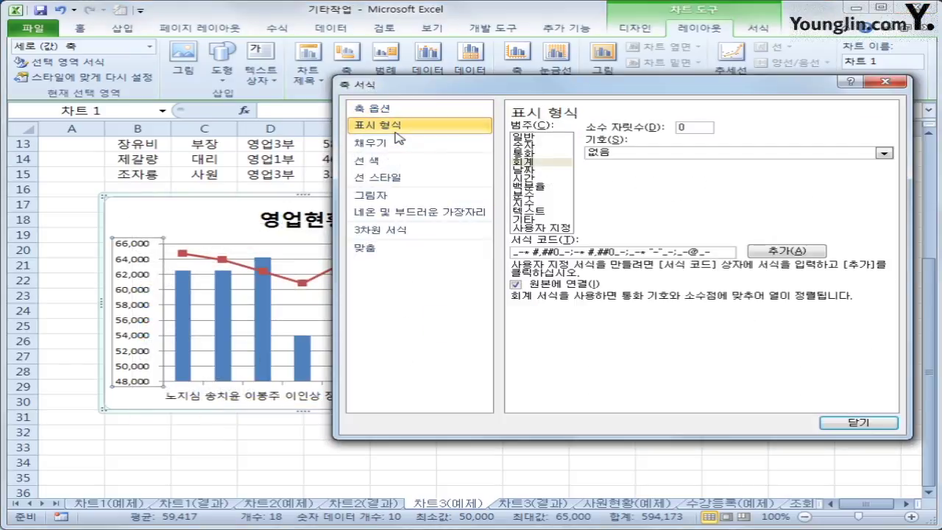
pyautogui.click(545, 145)
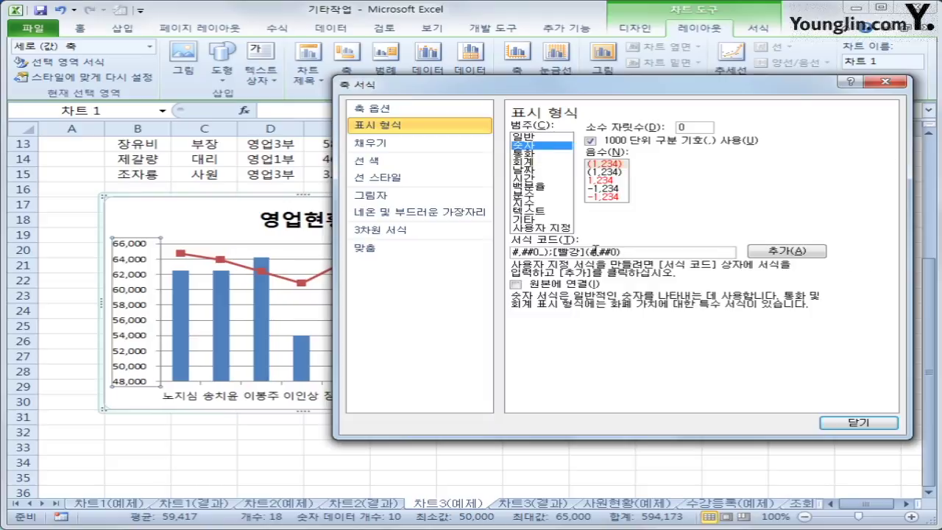
pyautogui.click(636, 144)
pyautogui.click(637, 143)
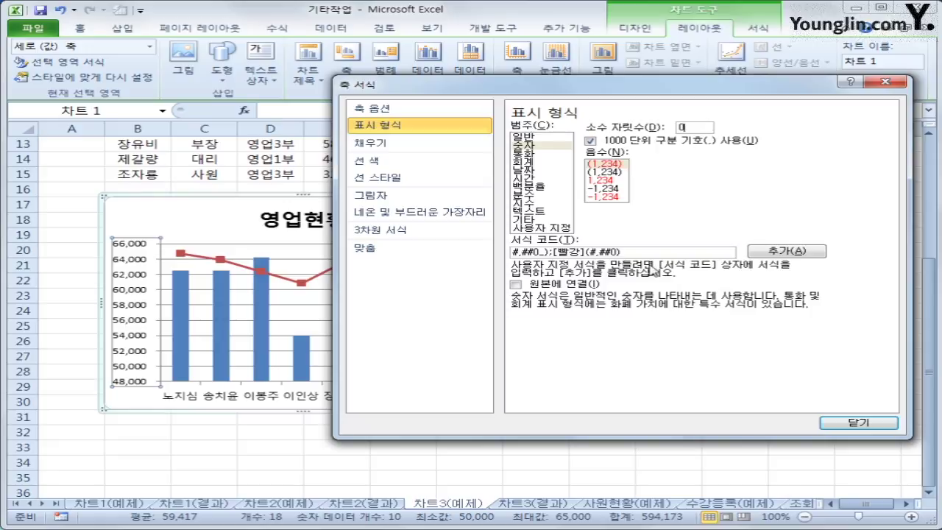
pyautogui.click(853, 423)
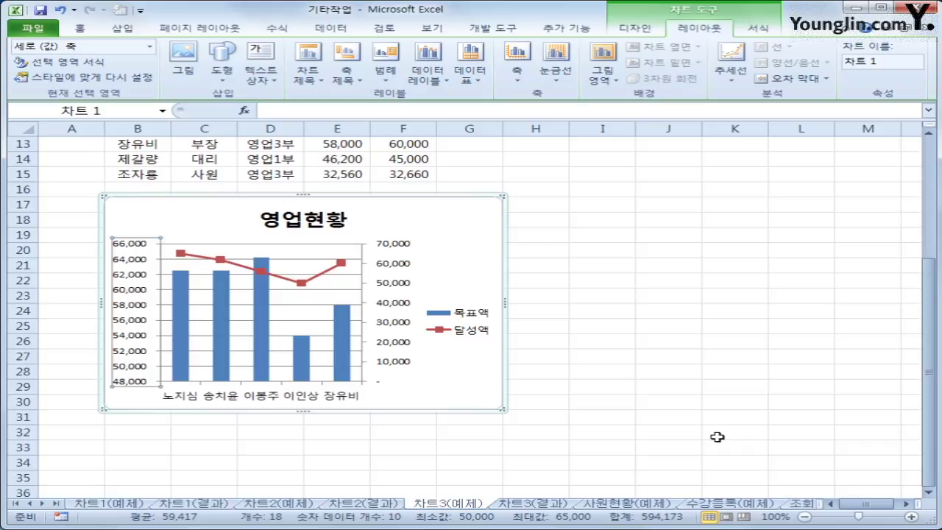
pyautogui.click(483, 336)
pyautogui.rightClick(481, 335)
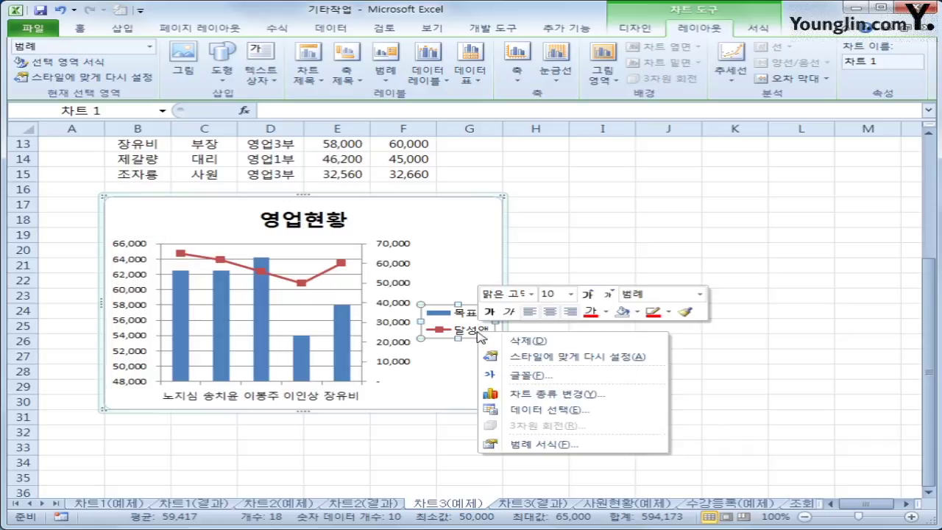
pyautogui.click(568, 444)
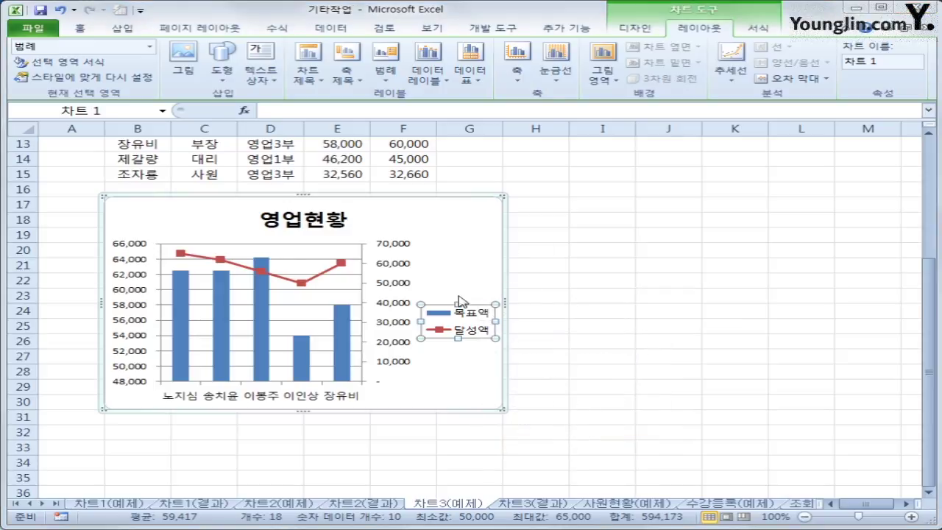
pyautogui.rightClick(485, 329)
pyautogui.click(643, 436)
pyautogui.rightClick(452, 317)
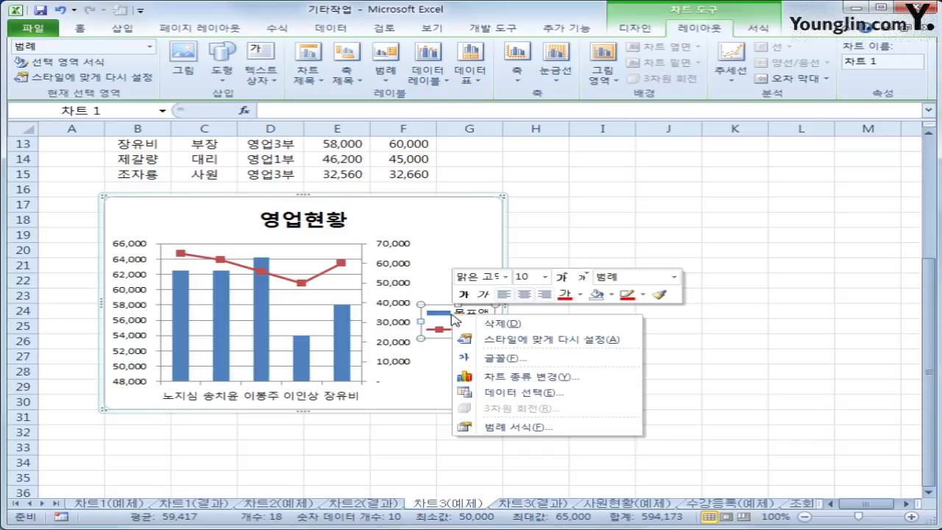
pyautogui.click(516, 428)
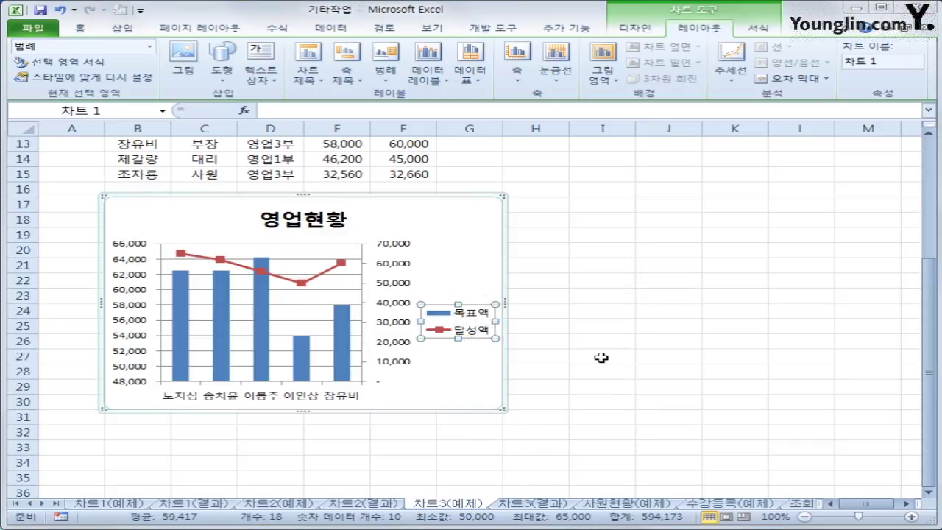
pyautogui.click(467, 313)
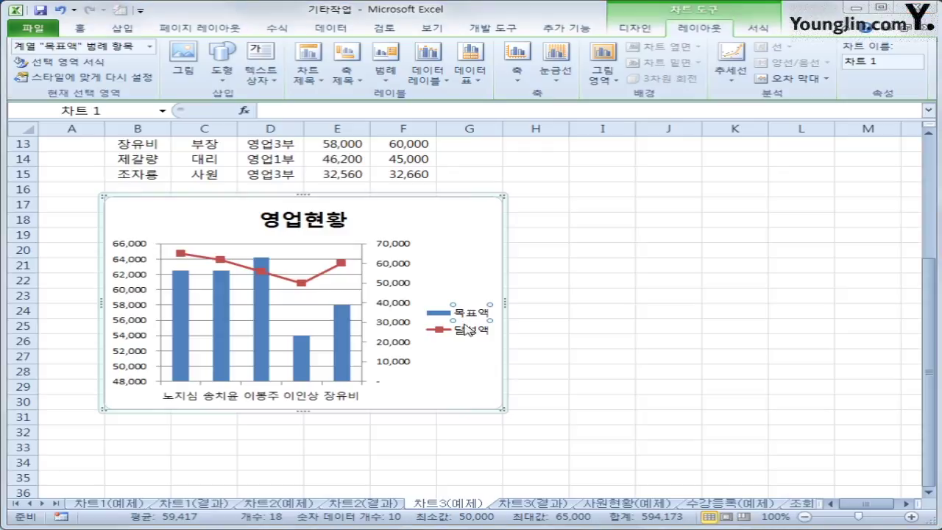
pyautogui.doubleClick(458, 331)
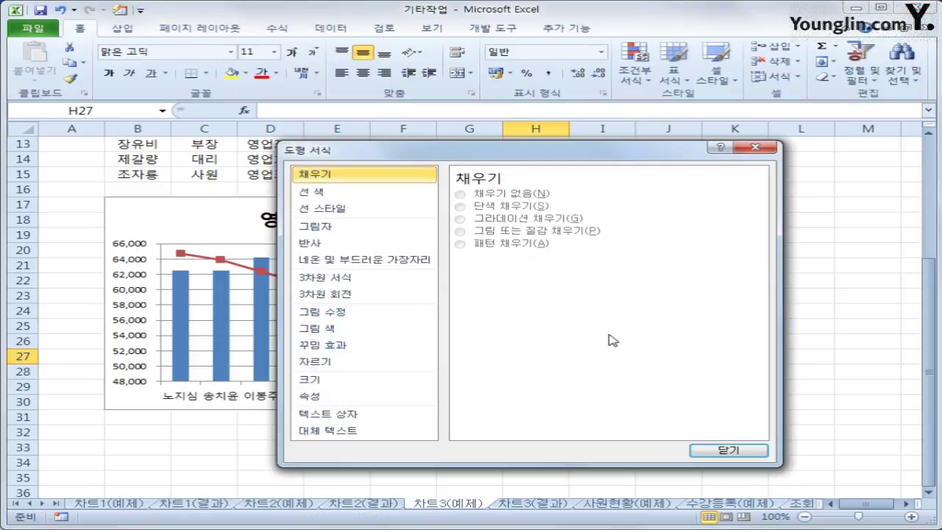
pyautogui.click(765, 150)
pyautogui.click(730, 302)
# Give the chart legend a solid border line (실선) in black from the theme colors
pyautogui.click(475, 319)
pyautogui.rightClick(476, 311)
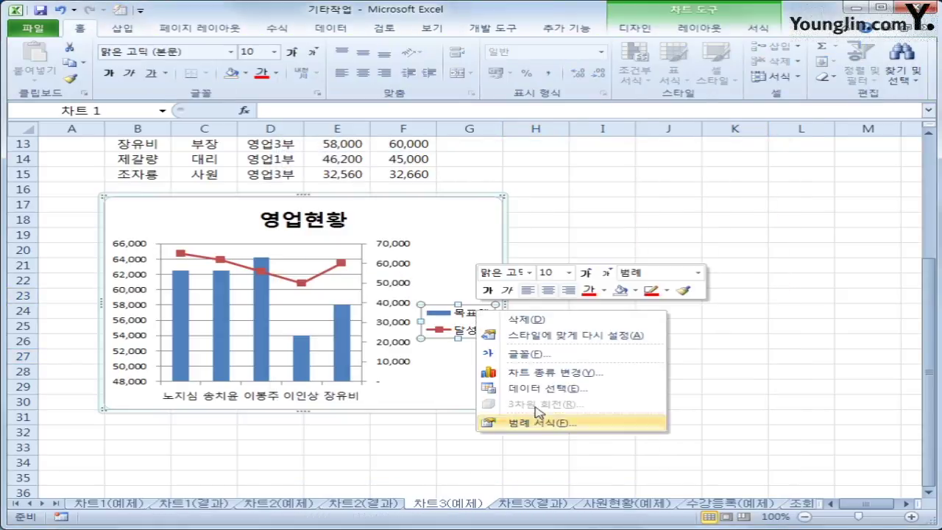
pyautogui.click(538, 426)
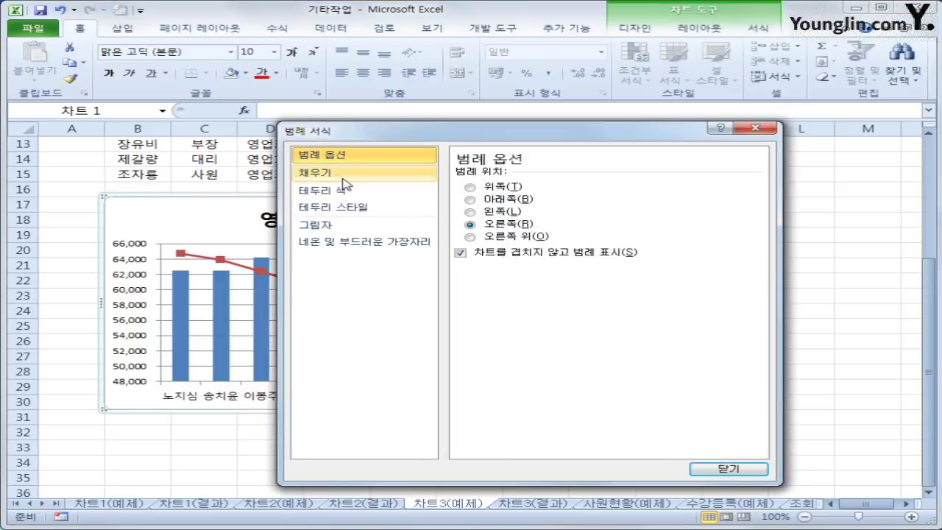
pyautogui.click(345, 194)
pyautogui.click(490, 188)
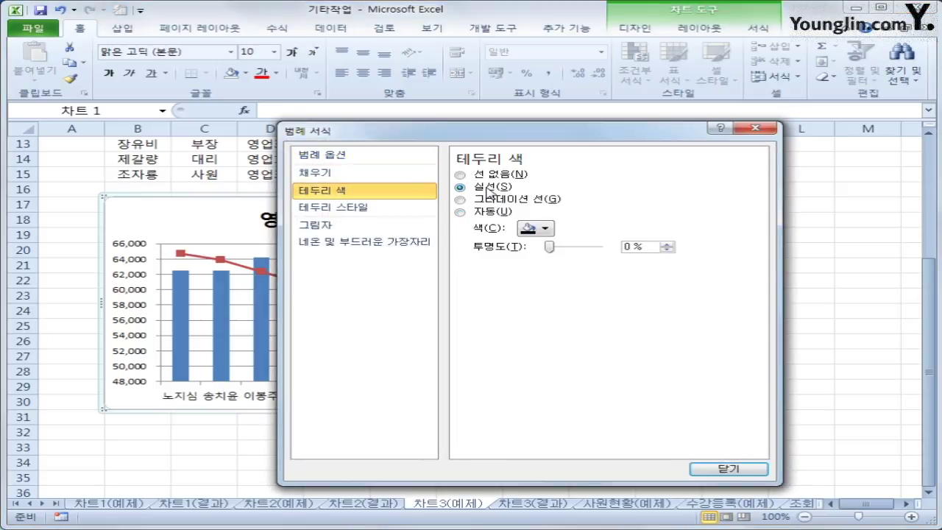
pyautogui.click(545, 229)
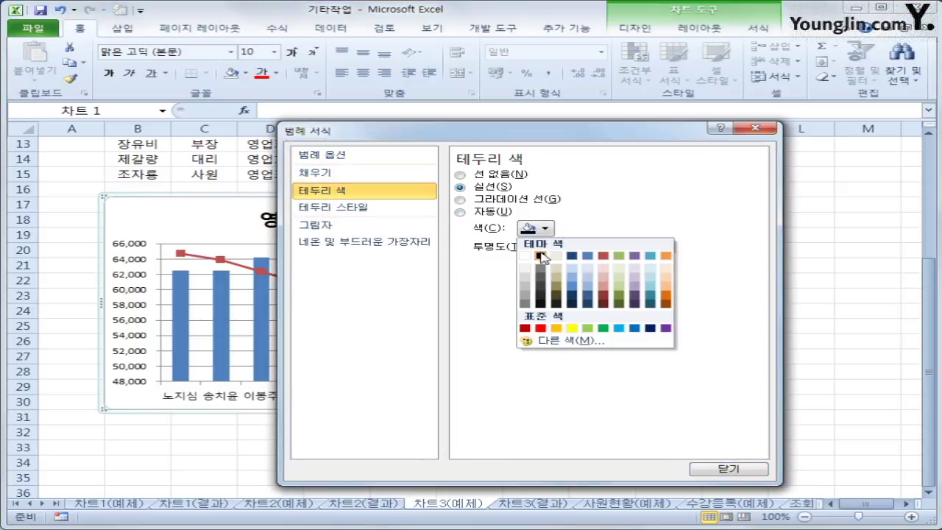
pyautogui.click(541, 255)
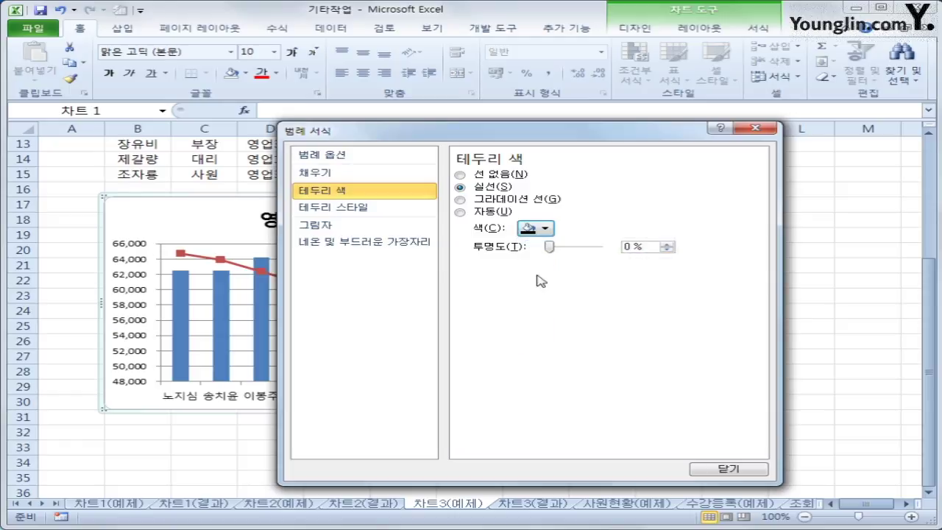
# Place the legend below the chart's plot area (아래쪽), close the legend formatting and deselect the chart
pyautogui.click(353, 160)
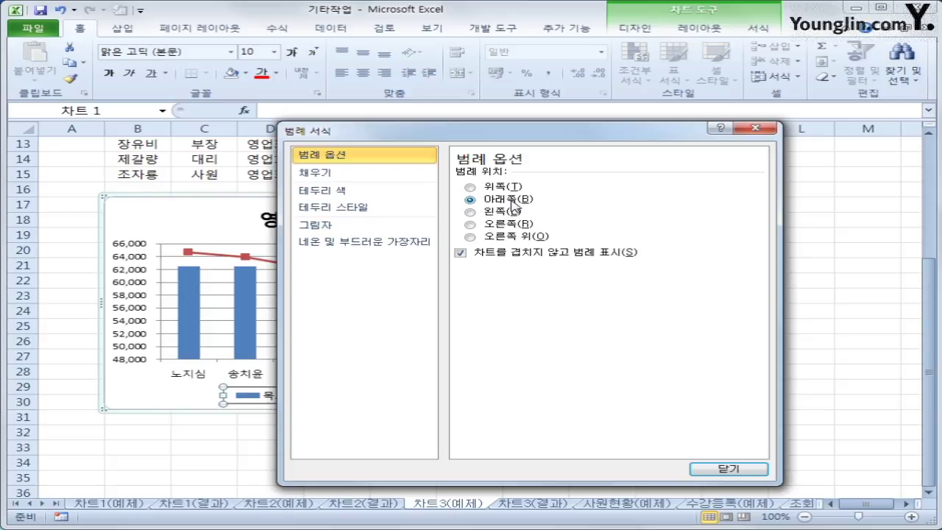
pyautogui.click(386, 192)
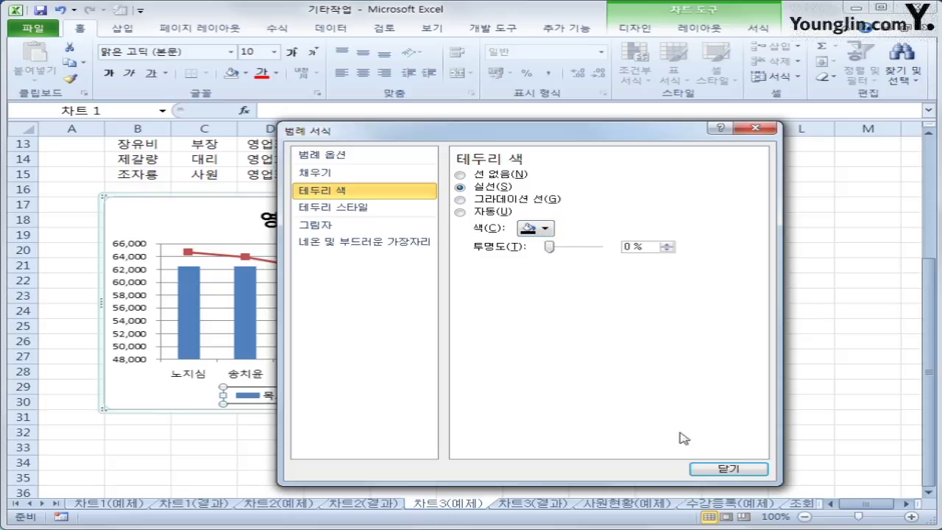
pyautogui.click(728, 469)
pyautogui.click(779, 462)
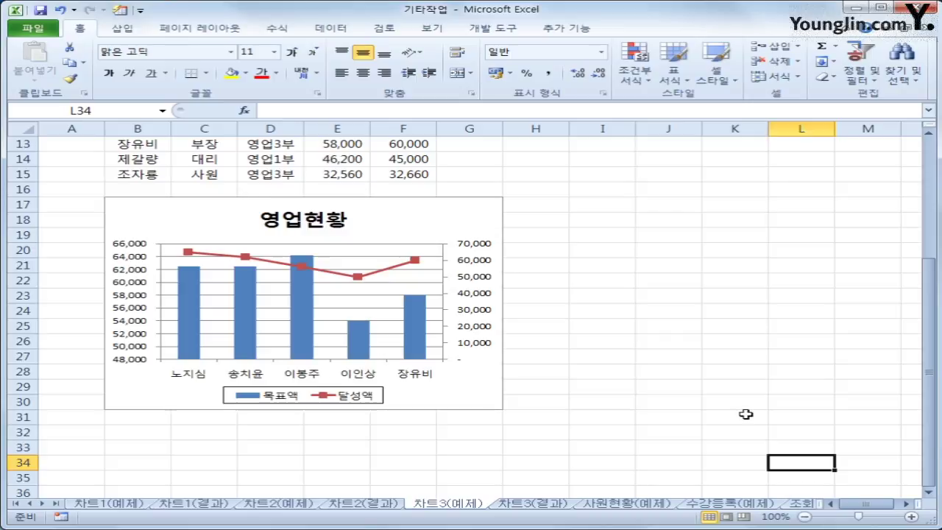
# Compare the finished chart on the 차트3(예제) sheet with the reference chart on the 차트3(결과) sheet
pyautogui.click(543, 504)
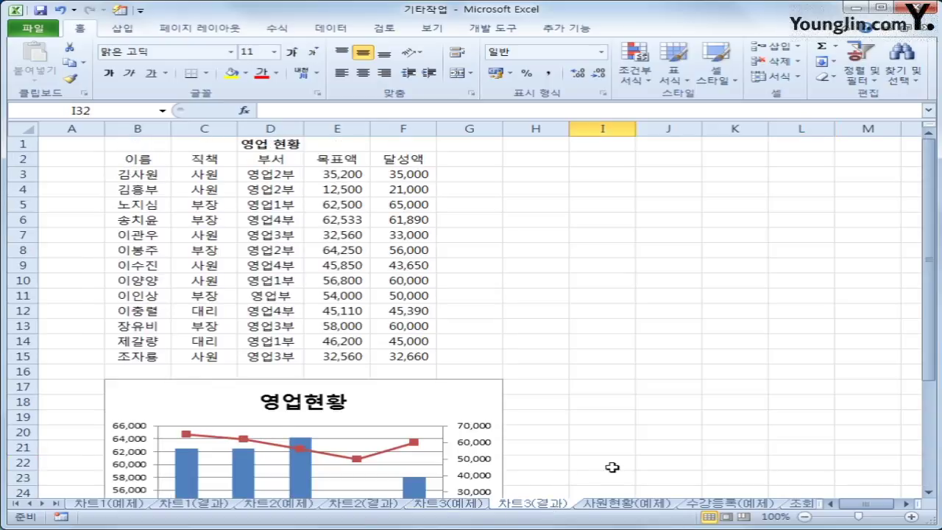
pyautogui.scroll(-3, 612, 467)
pyautogui.click(449, 505)
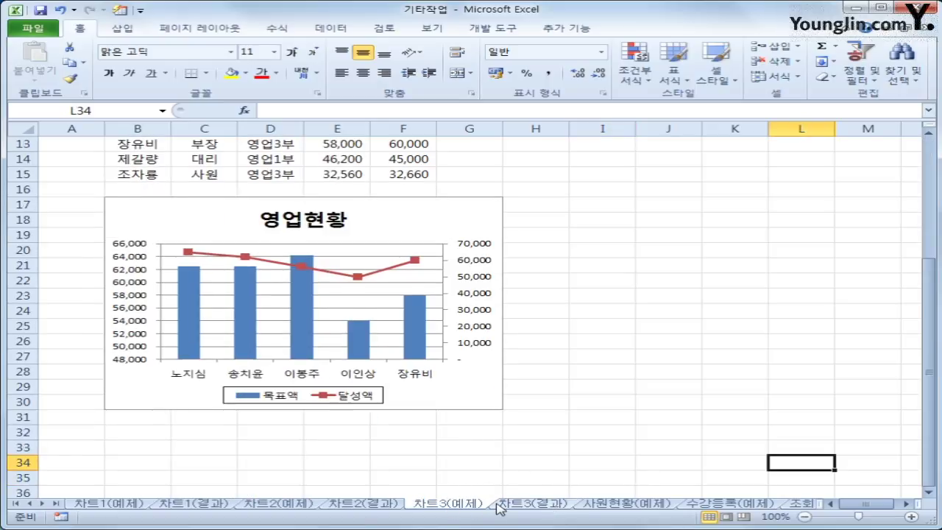
pyautogui.click(499, 506)
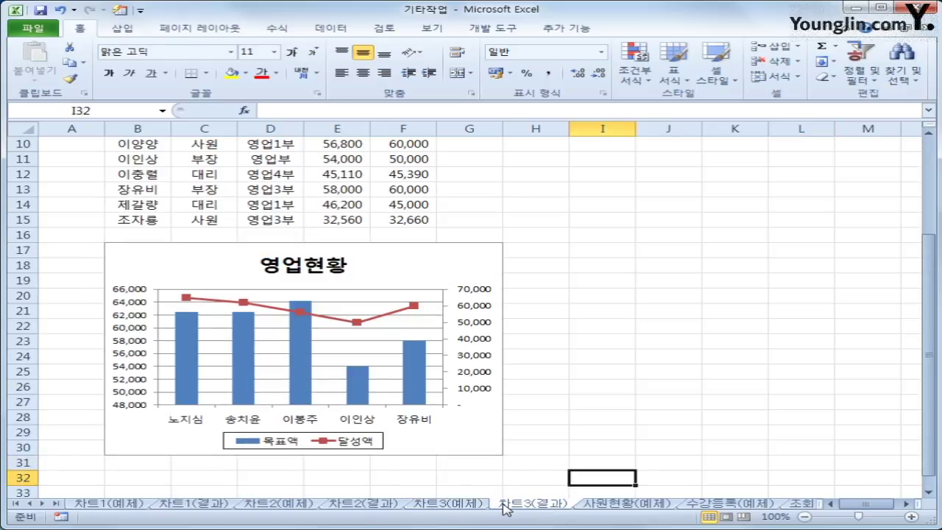